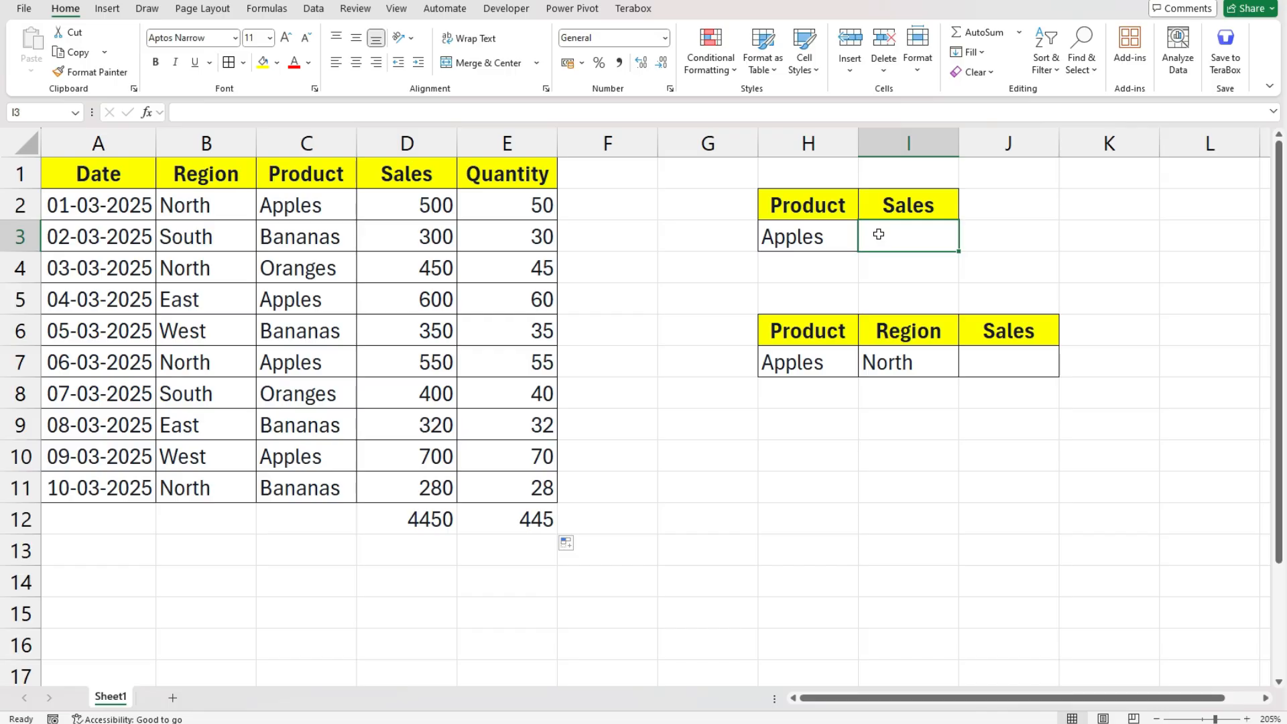
Enter =SUMIF(C1:C11,H3,D1:D11) in I3 to total the sales for the product named in H3.
drag(330, 205, 332, 362)
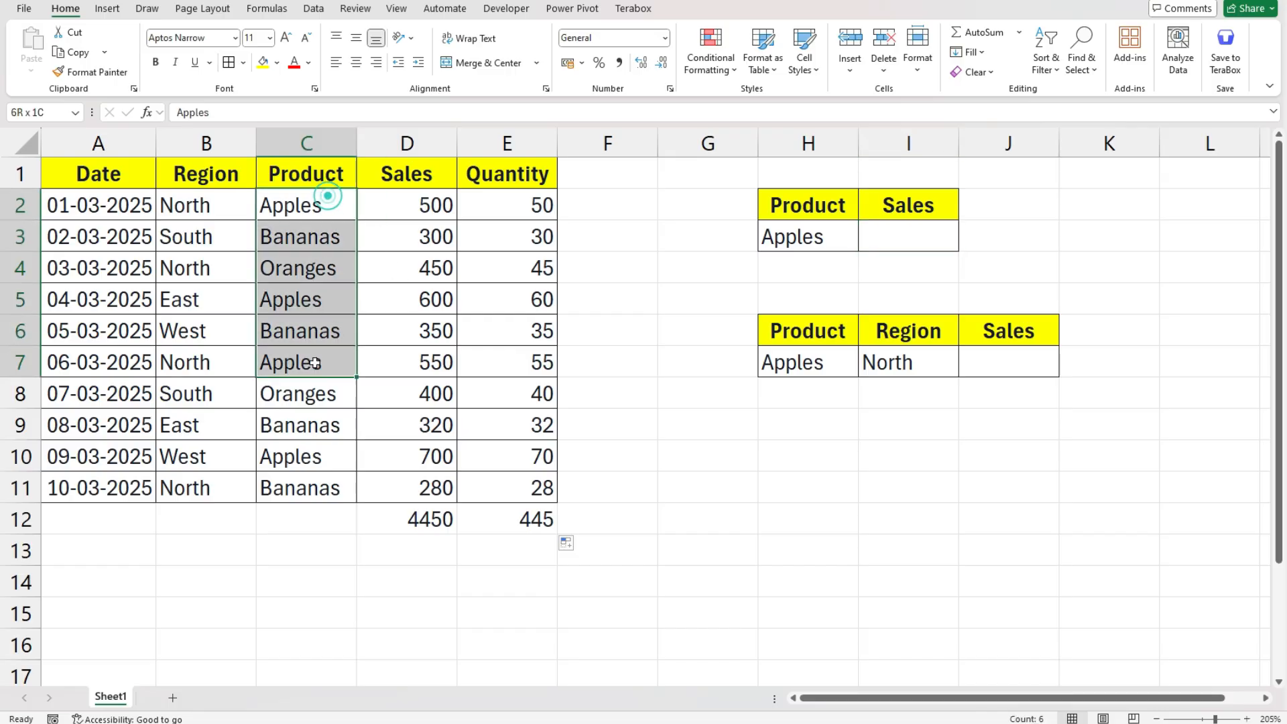
click(797, 243)
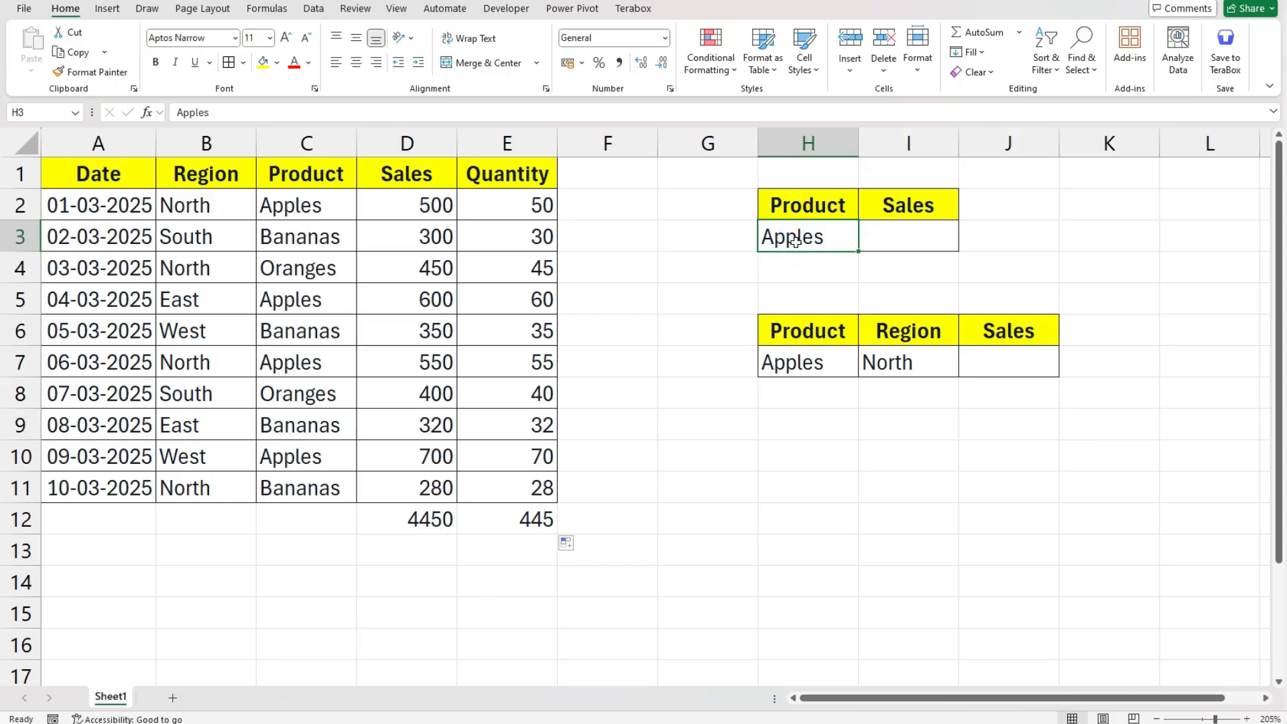
click(894, 244)
text(=s)
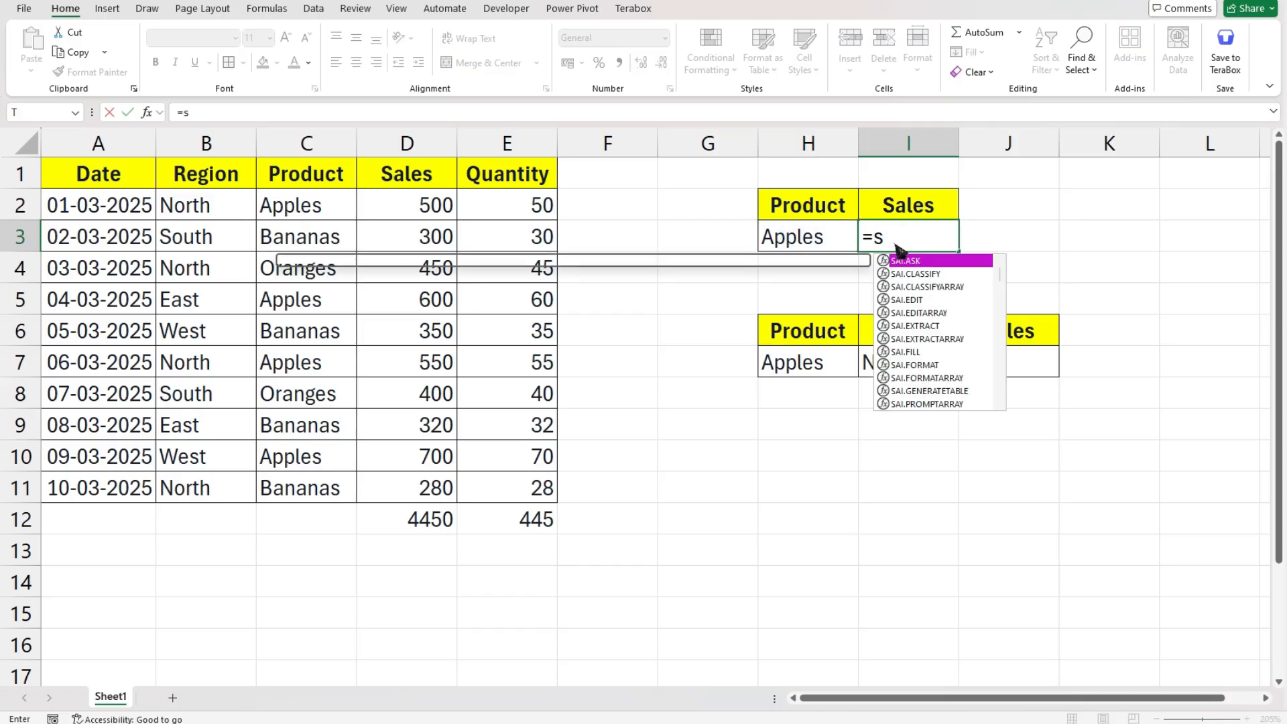
text(umif)
key(Tab)
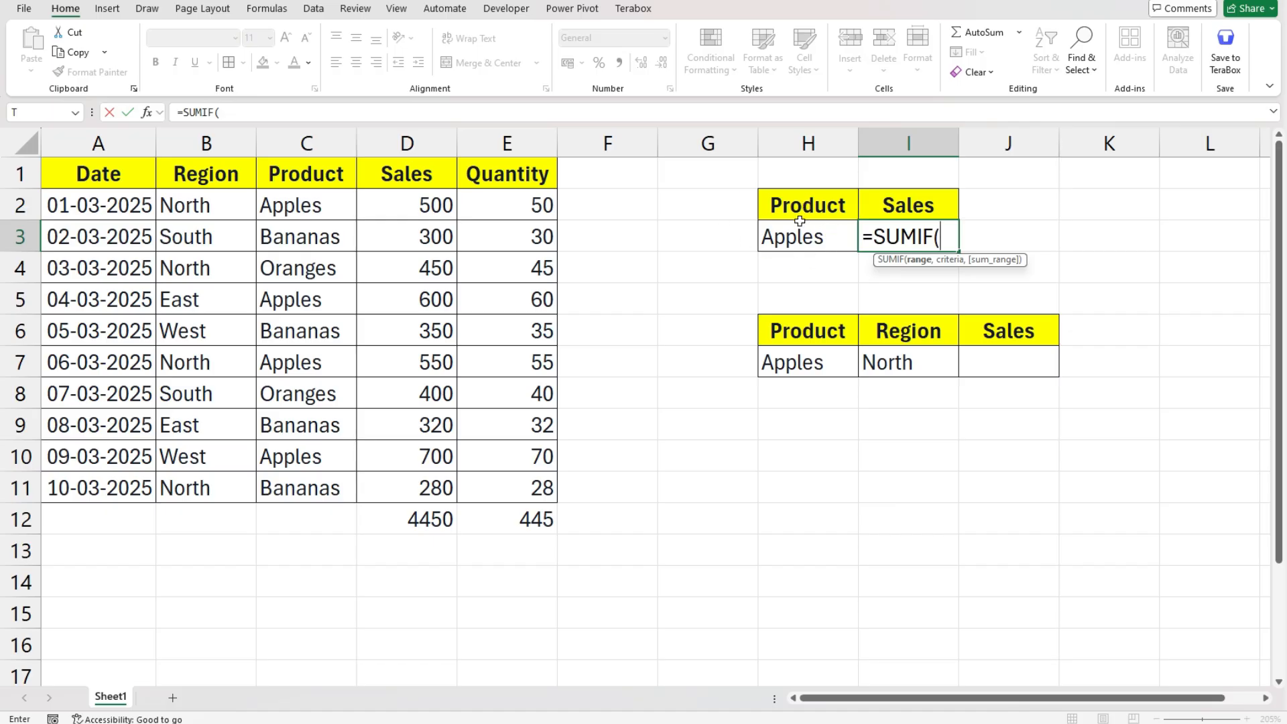
drag(322, 173, 322, 489)
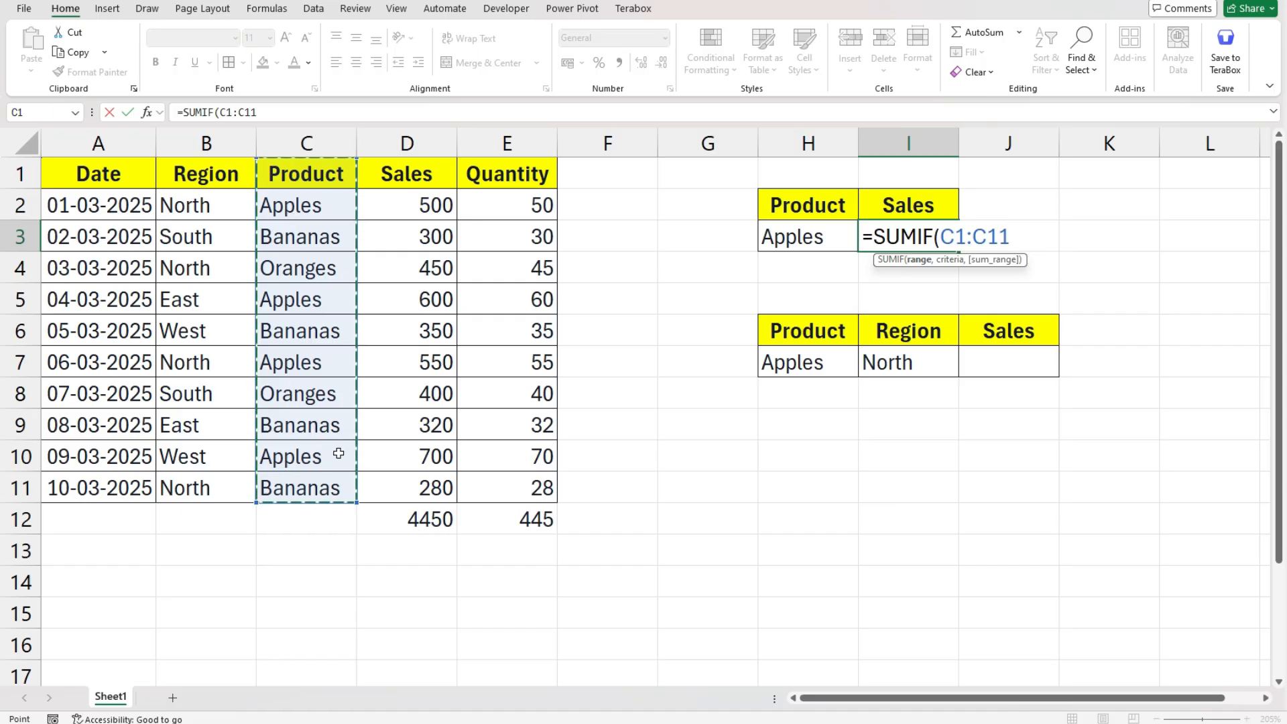
text(,)
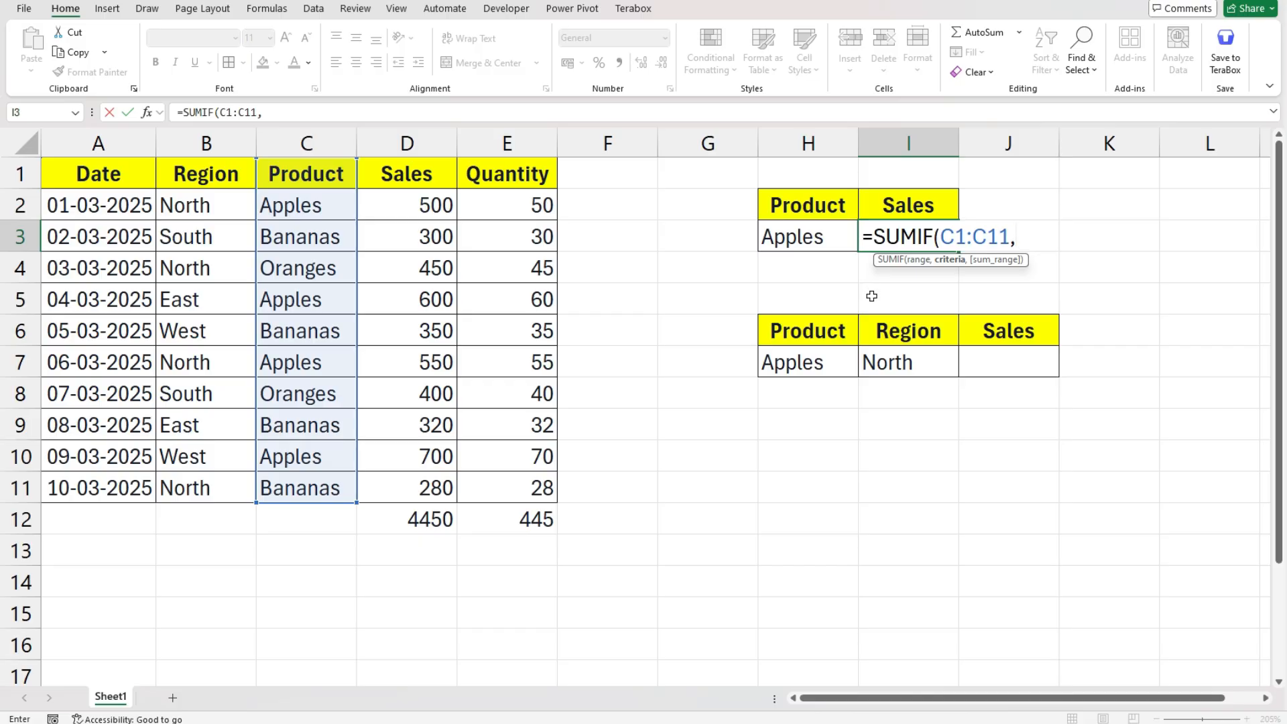
click(799, 236)
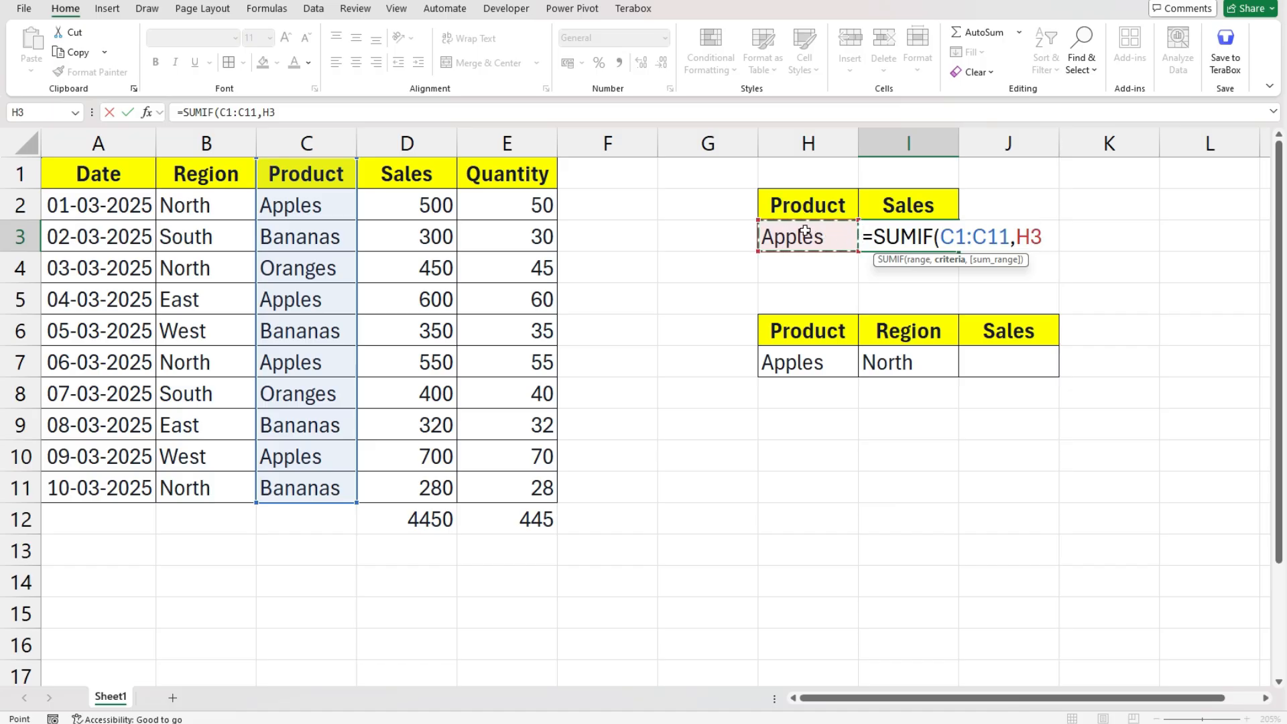
text(,)
drag(424, 172, 419, 492)
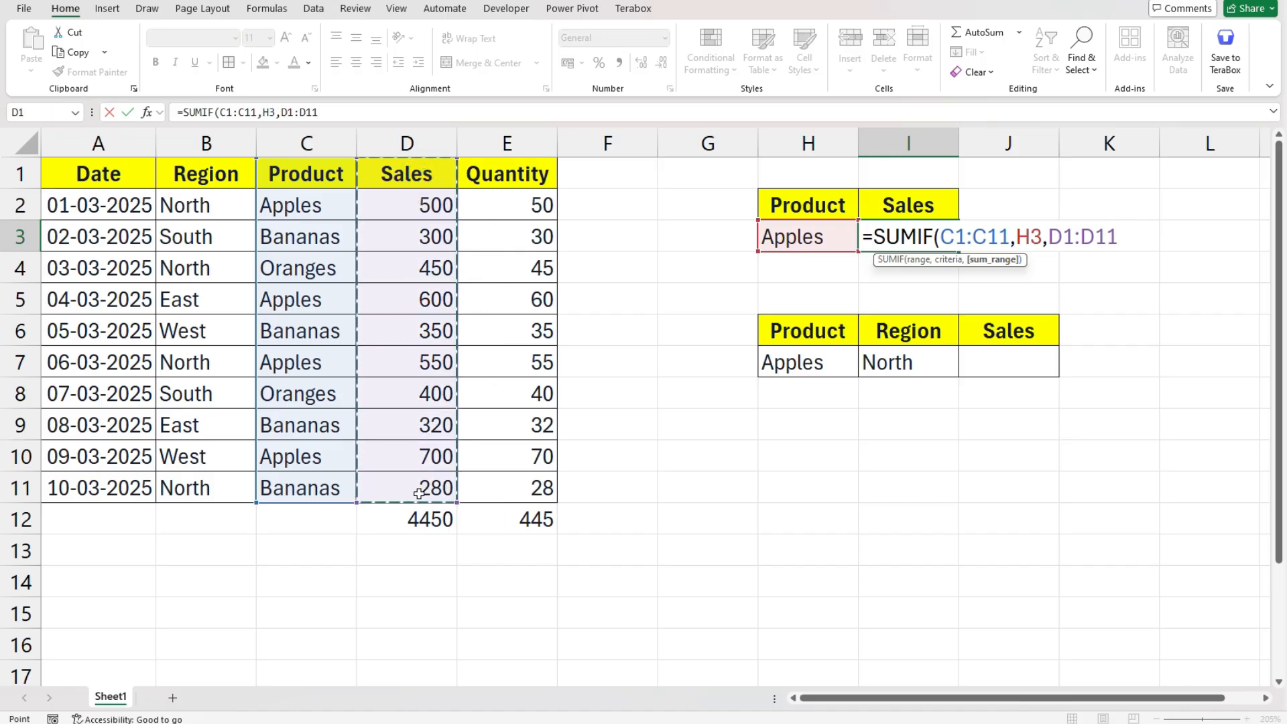
text())
key(Return)
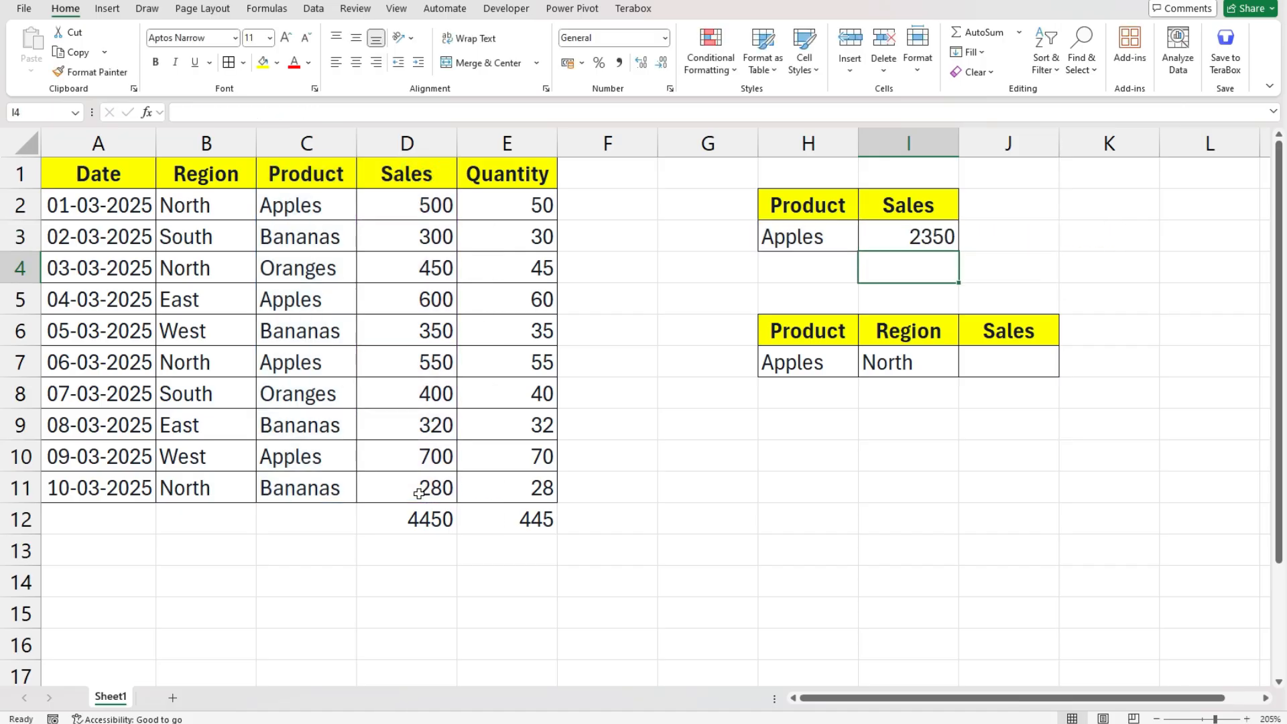
Change the product criterion in H3 to oranges and check the SUMIF cell I3.
click(825, 233)
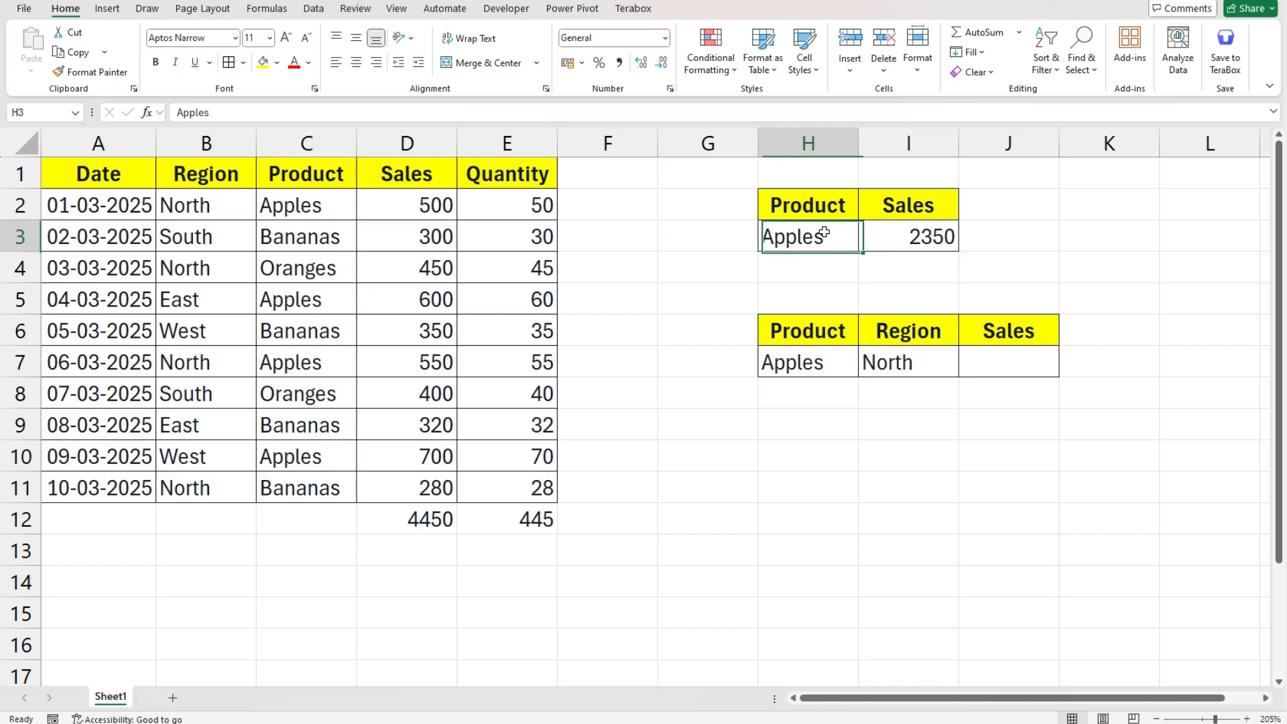
click(907, 239)
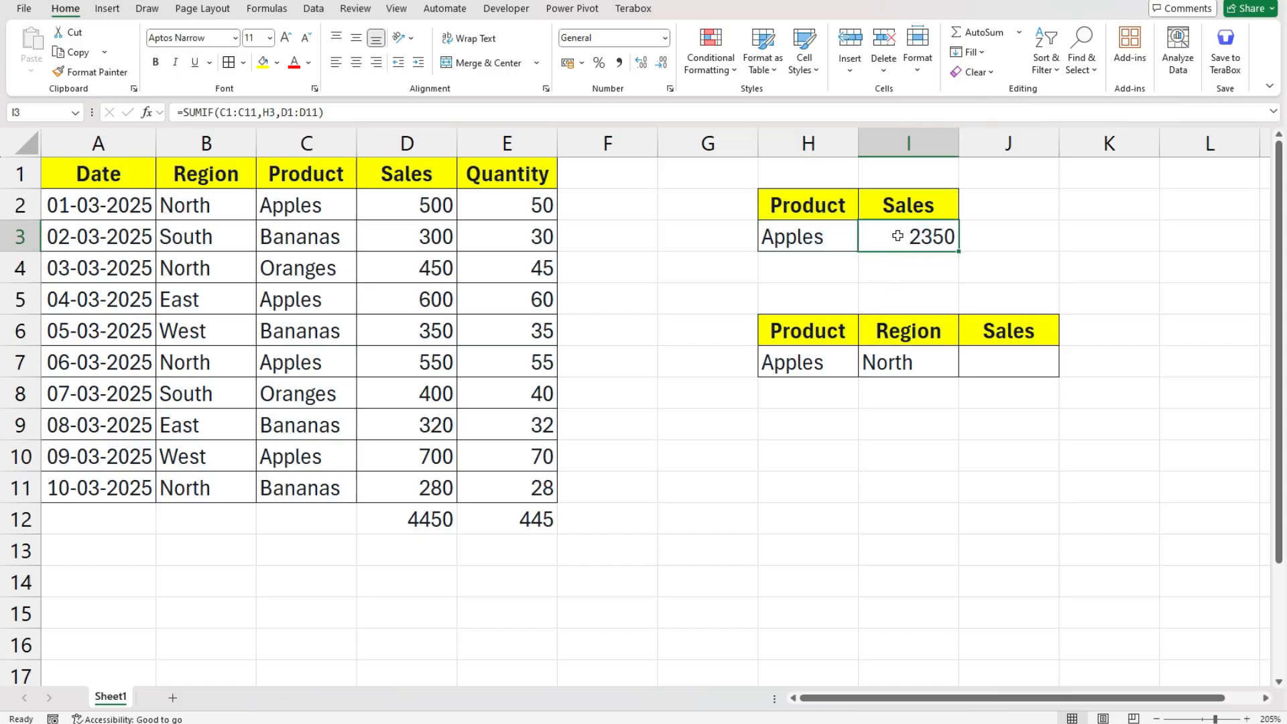
click(825, 236)
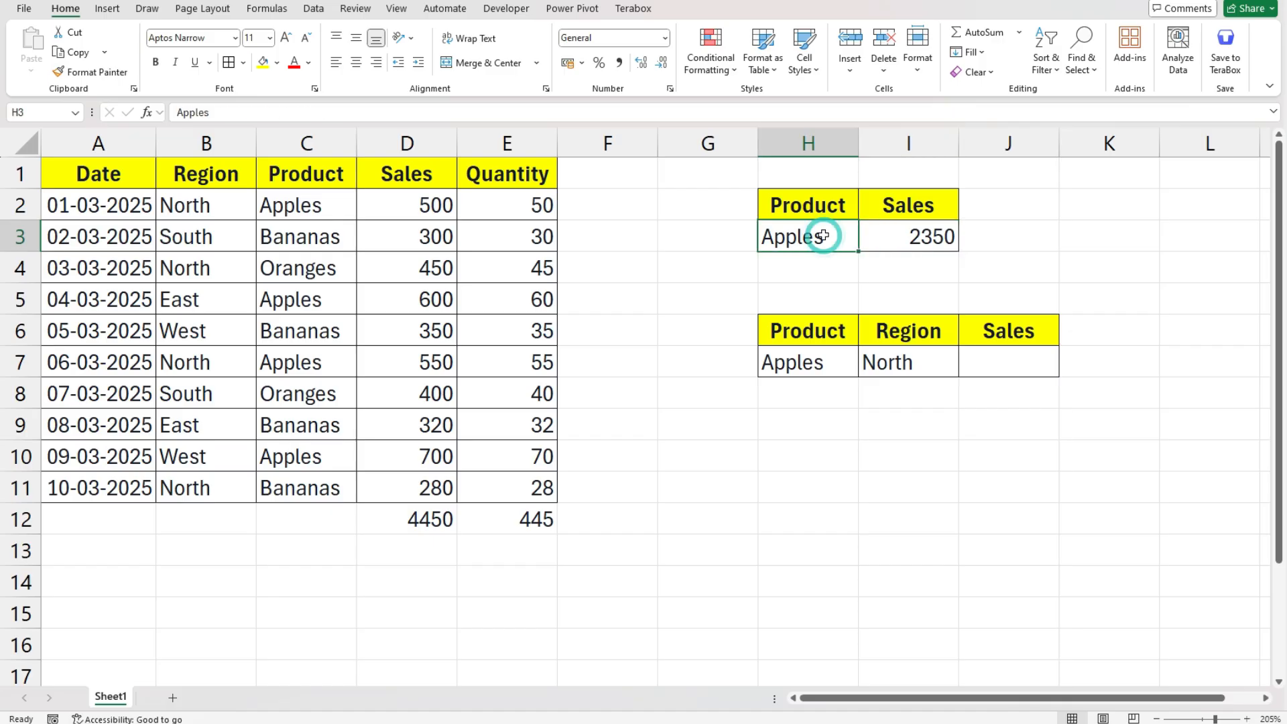
text(o)
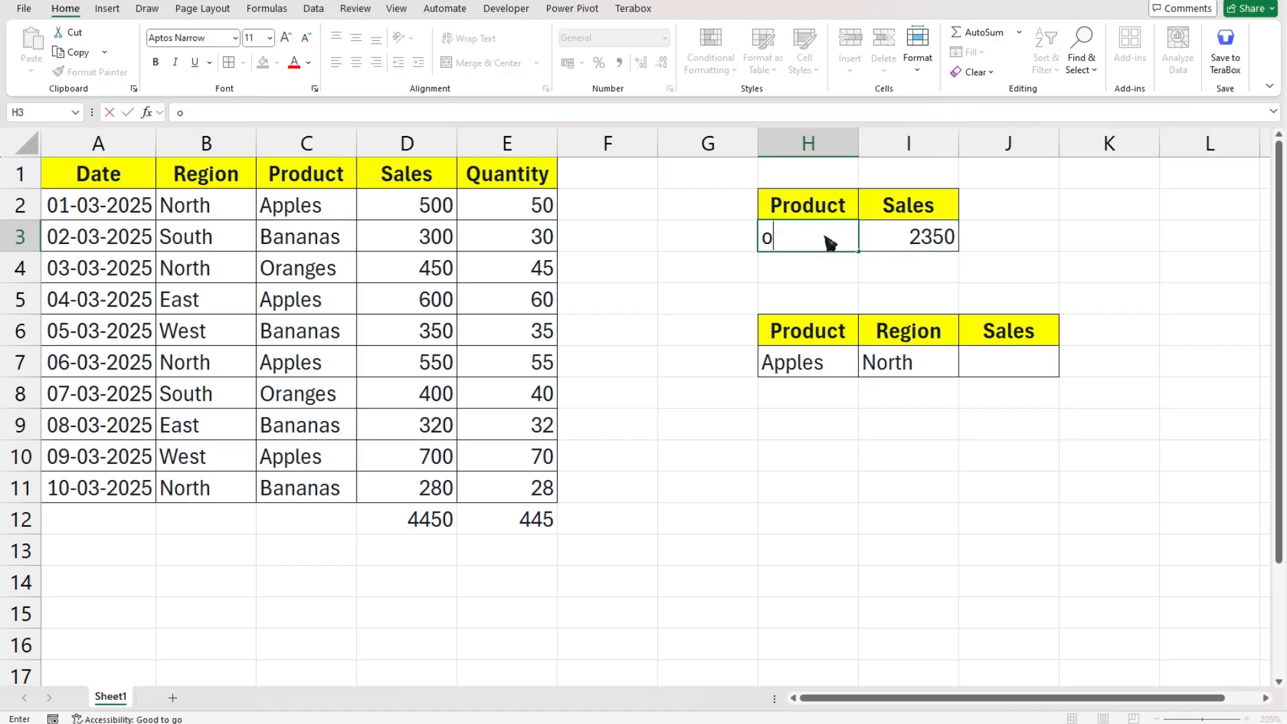
text(ranges)
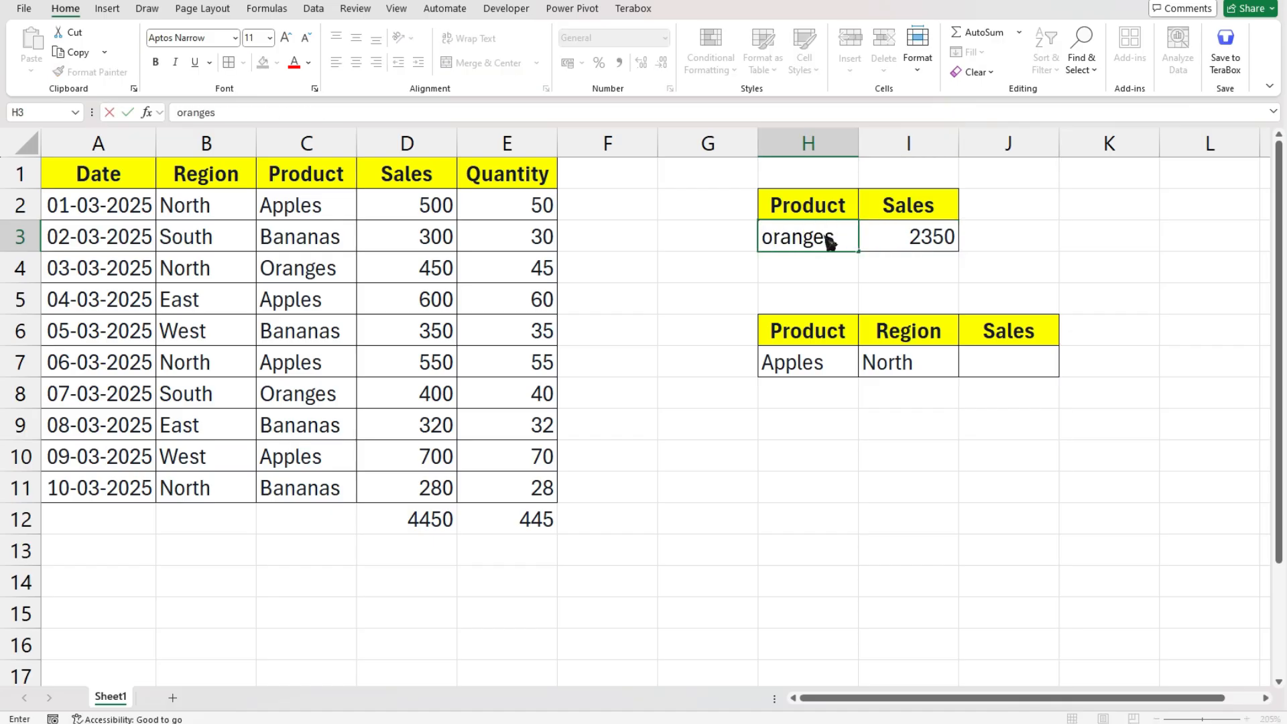
key(Return)
click(910, 230)
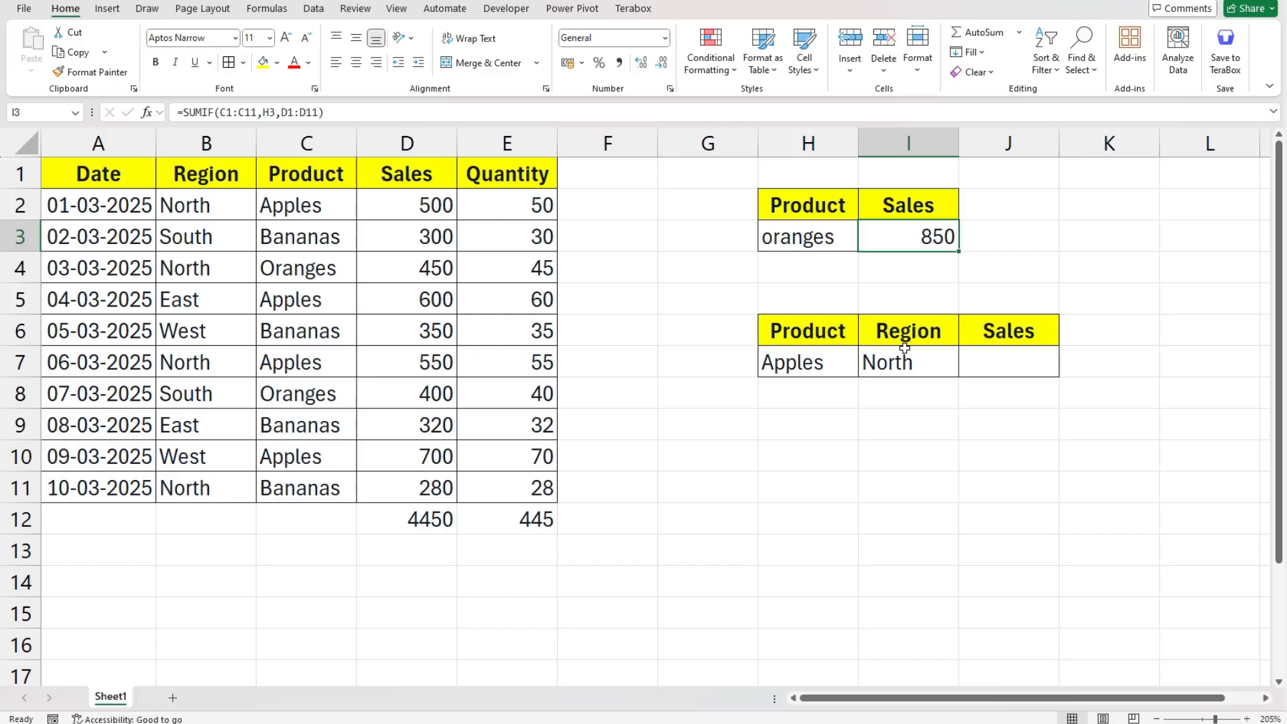
drag(785, 333, 788, 369)
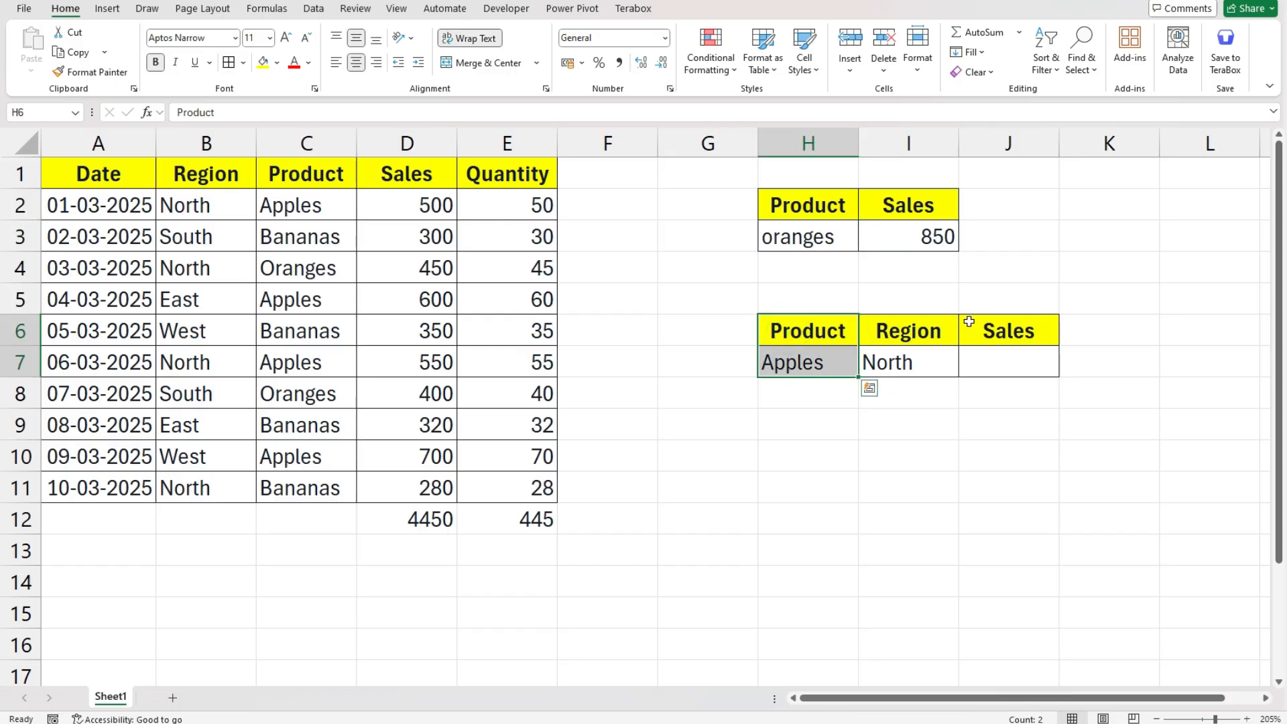
drag(935, 338, 934, 369)
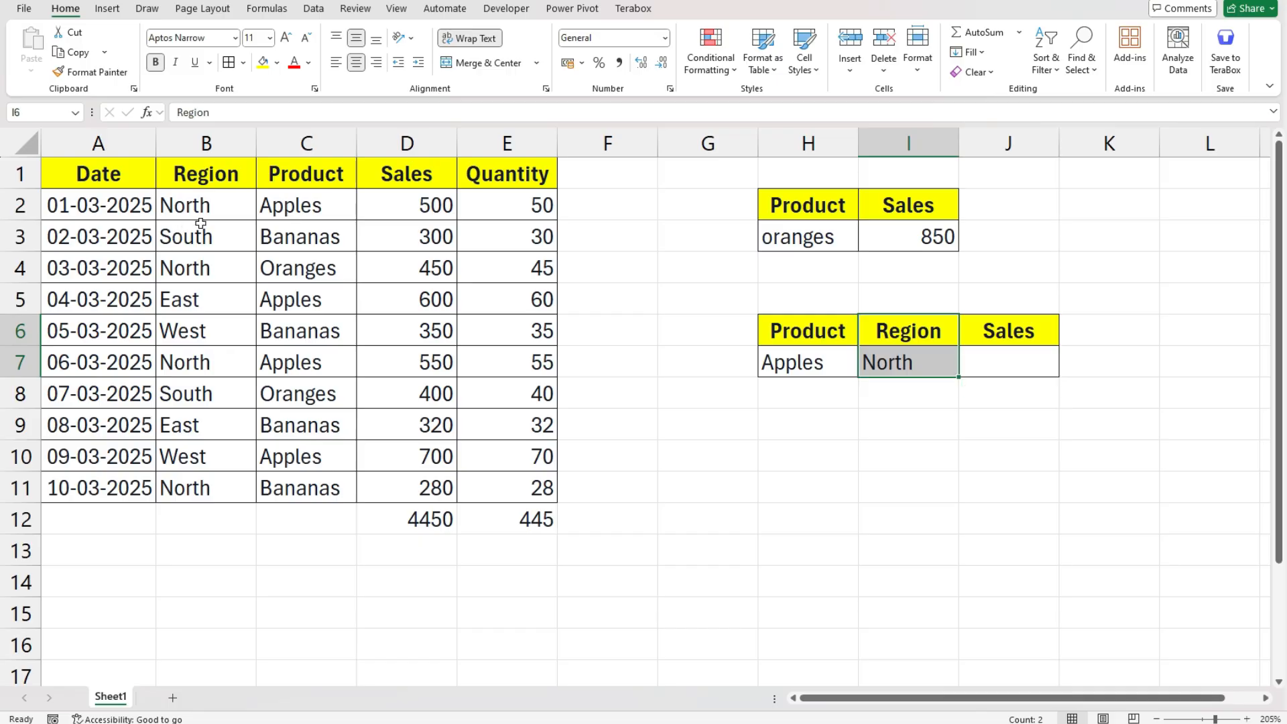
drag(211, 213, 211, 460)
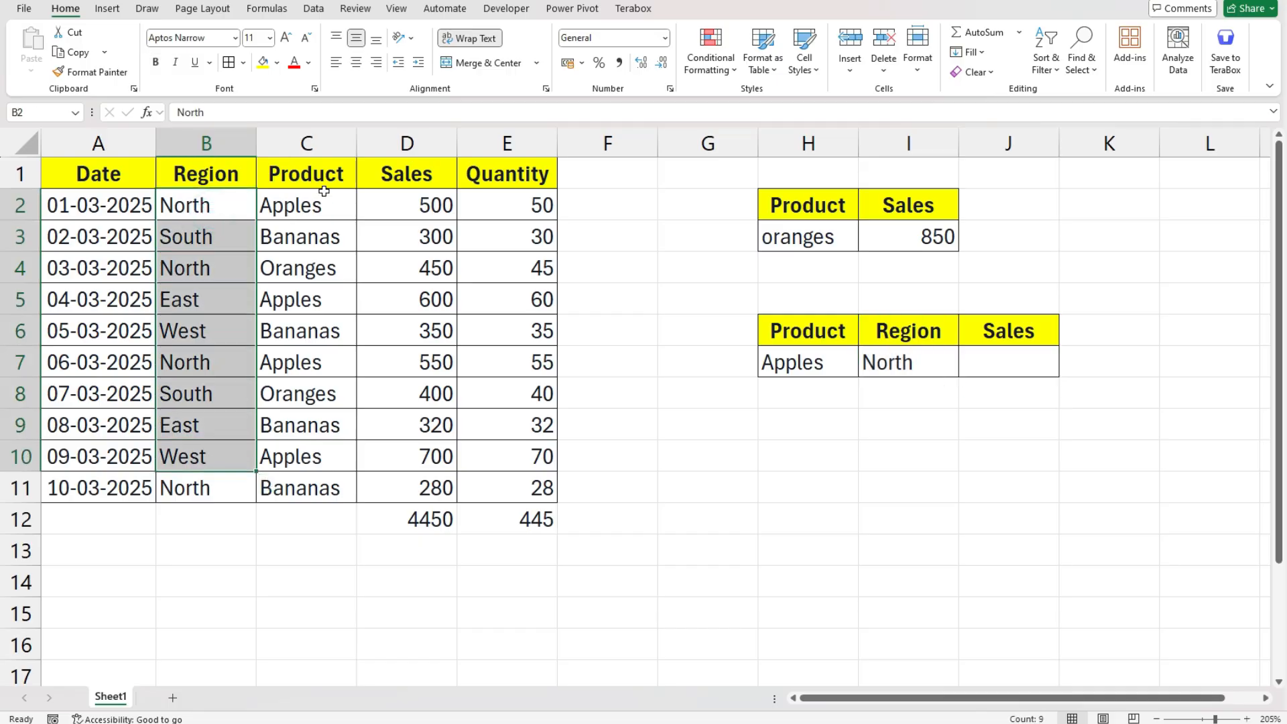
click(267, 458)
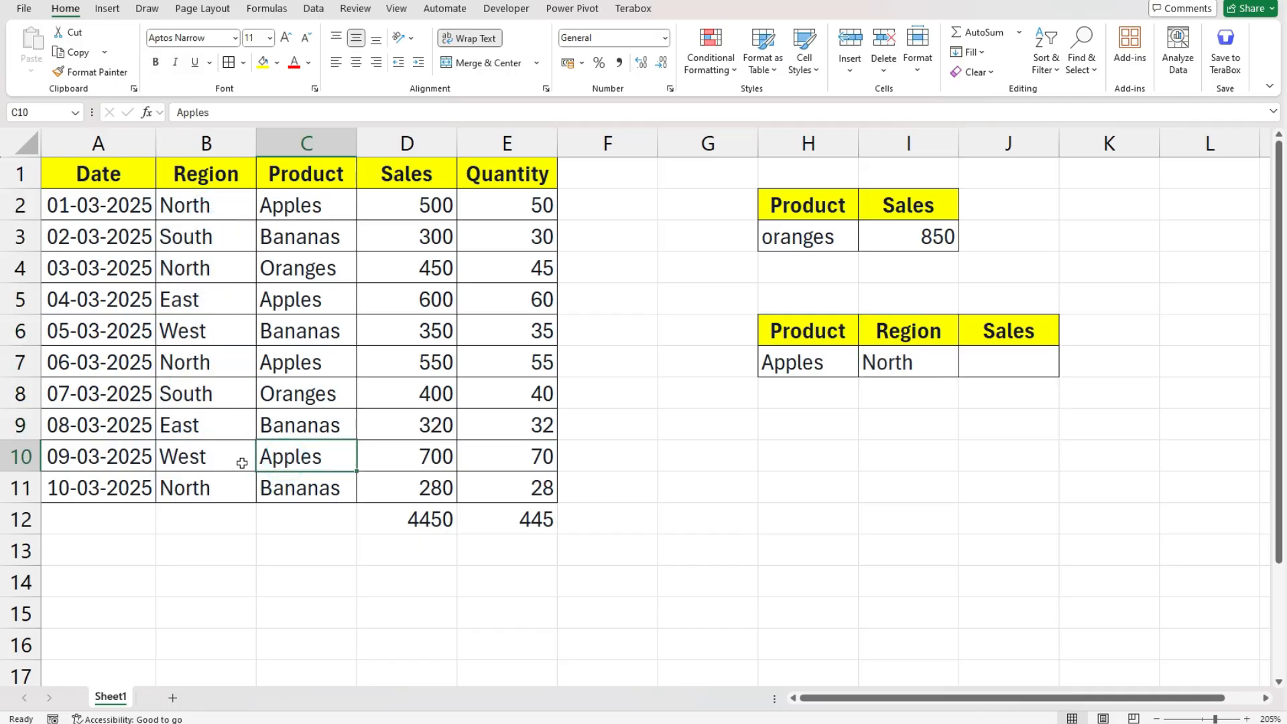
Start a SUMIFS formula in J7 with sum range D1:D11, first criteria range C1:C11 and the product in H7 as its criterion.
click(999, 362)
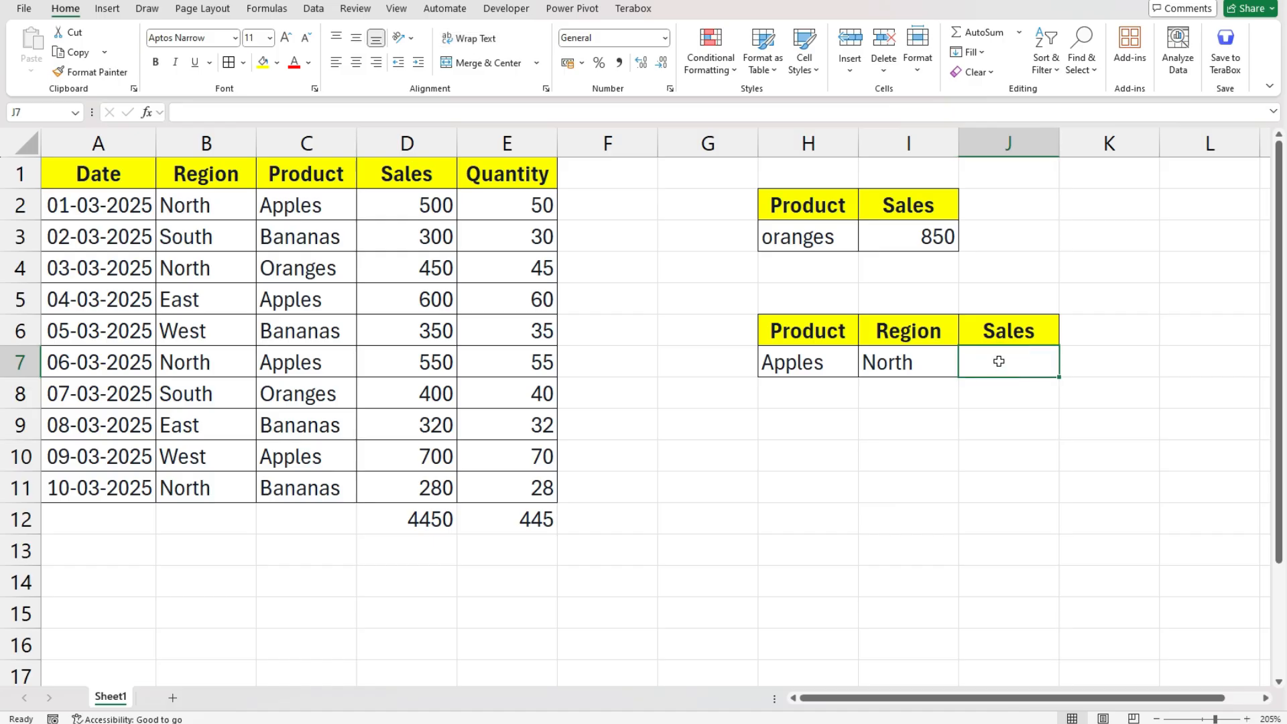
text(=sumifs)
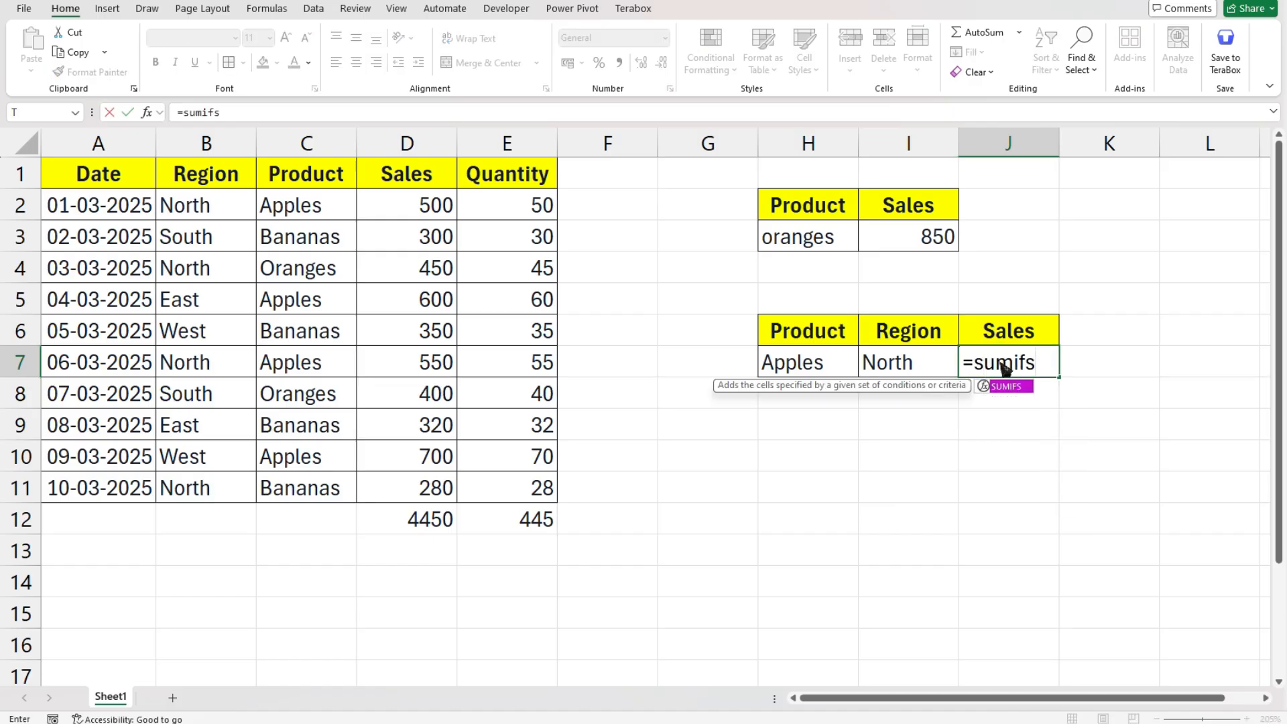
key(Tab)
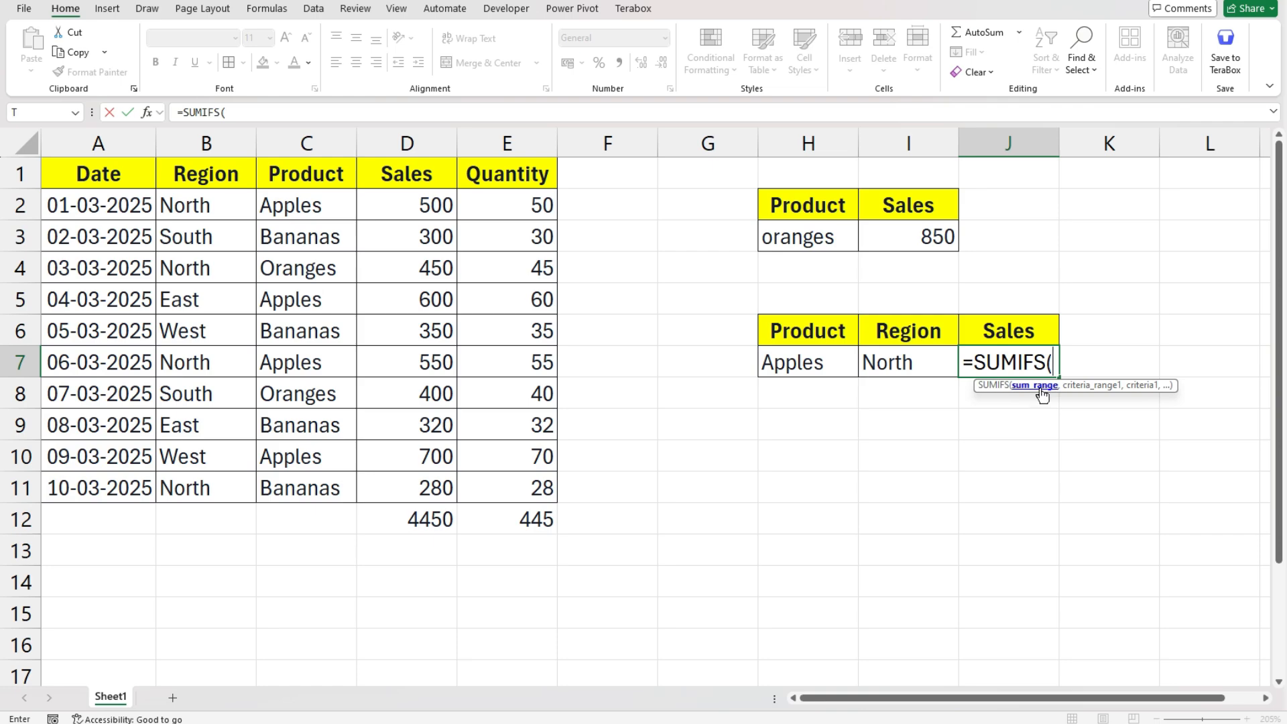
drag(430, 174, 409, 481)
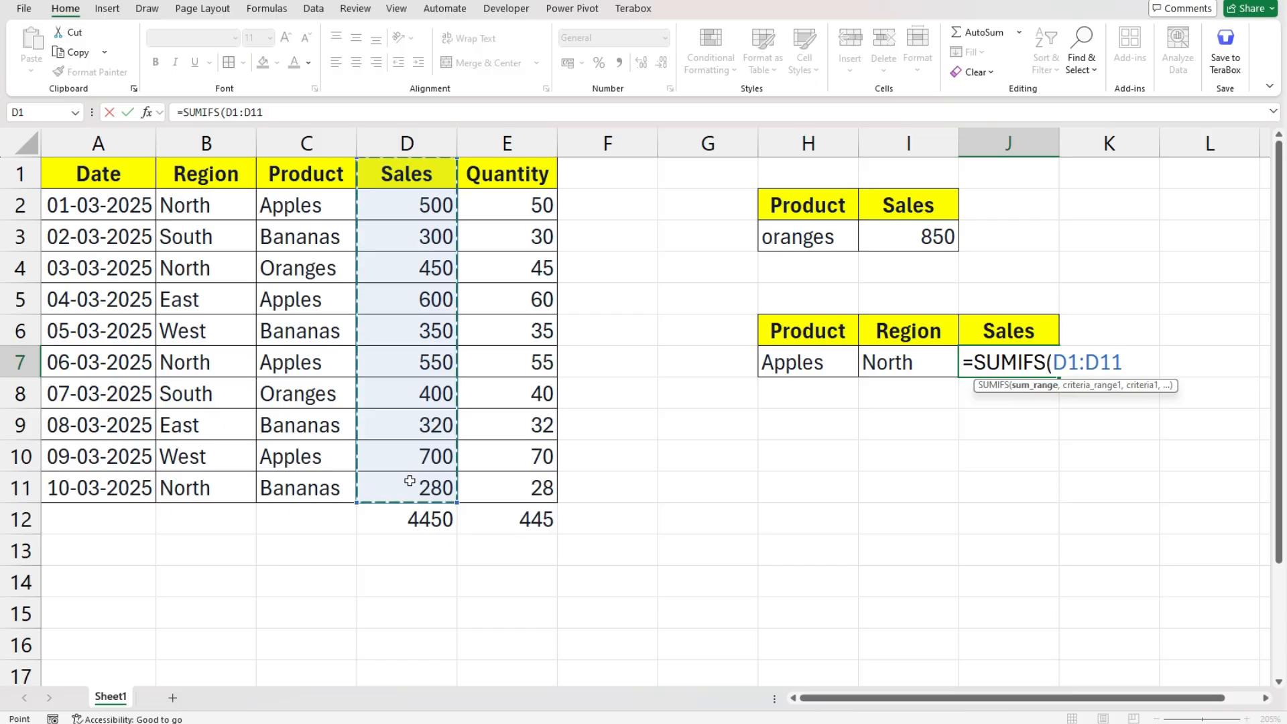
text(,)
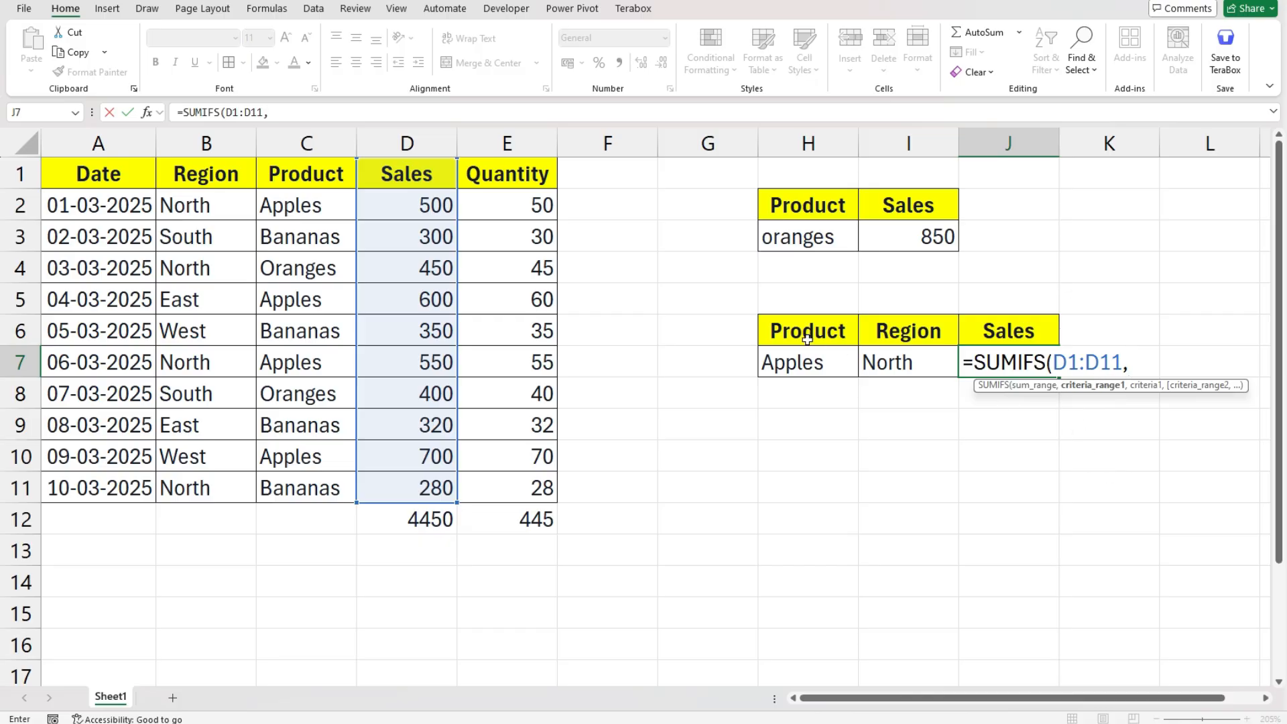
drag(328, 171, 324, 485)
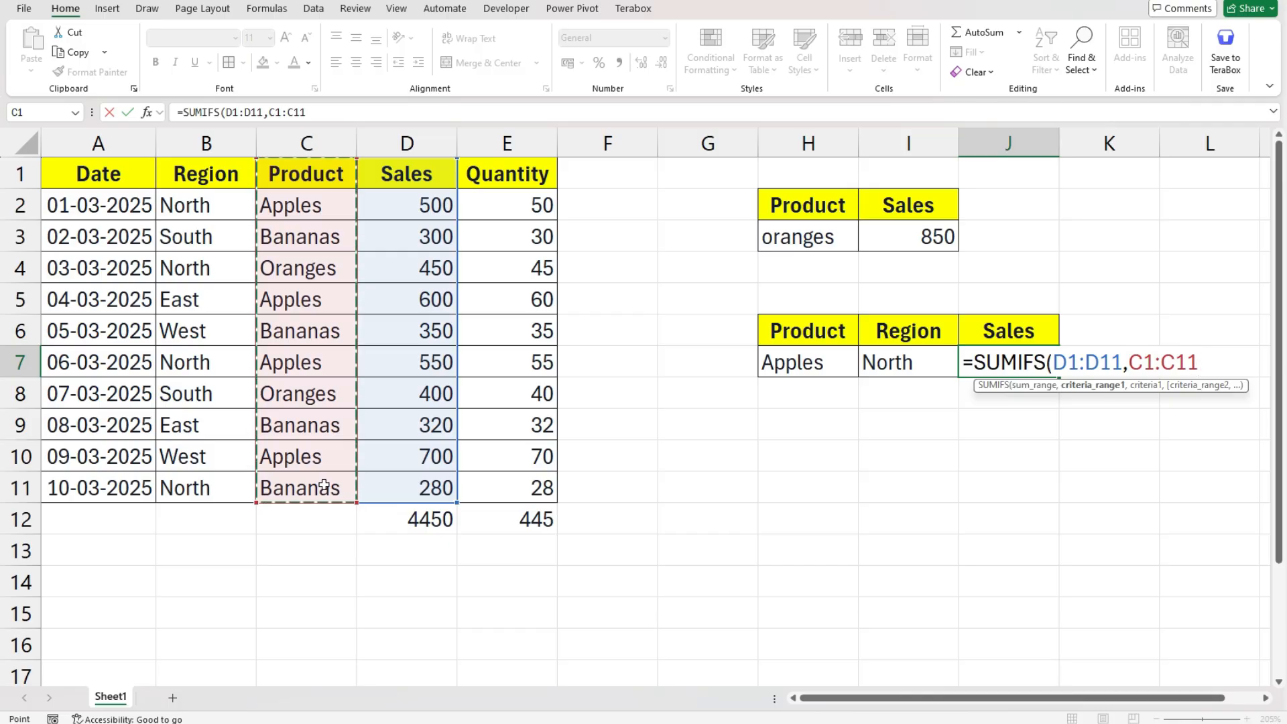
text(,)
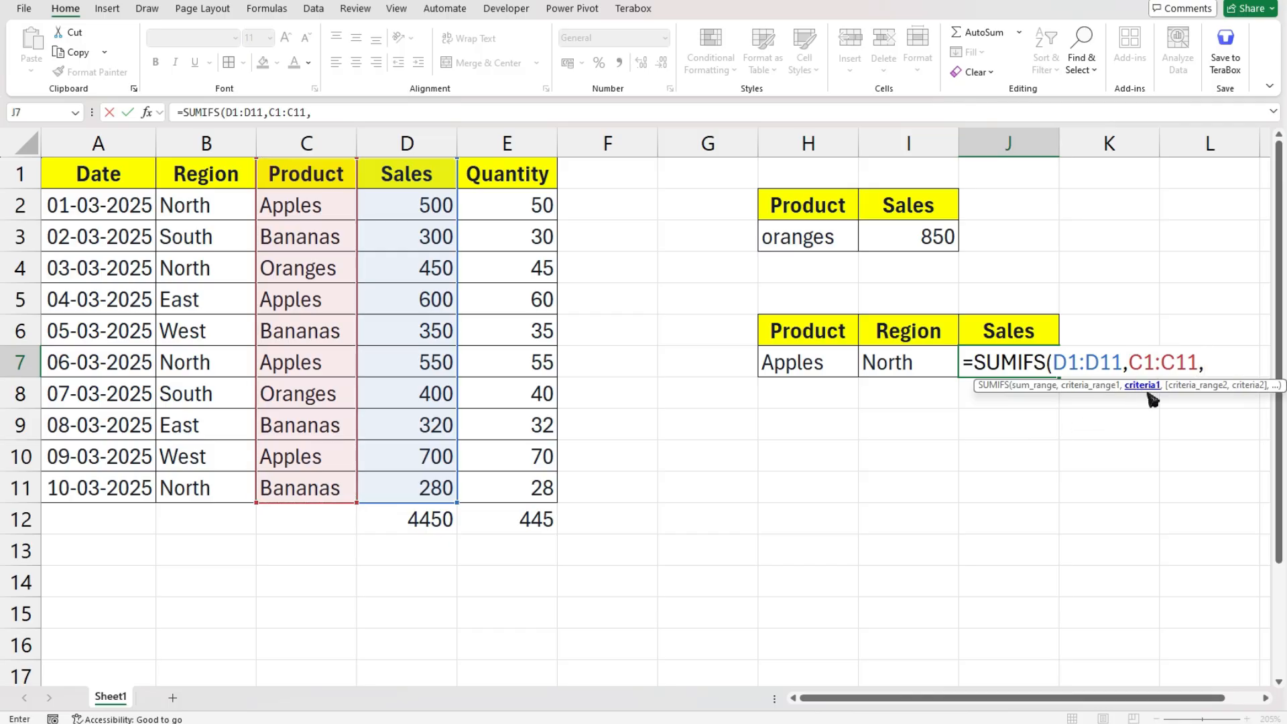
click(771, 360)
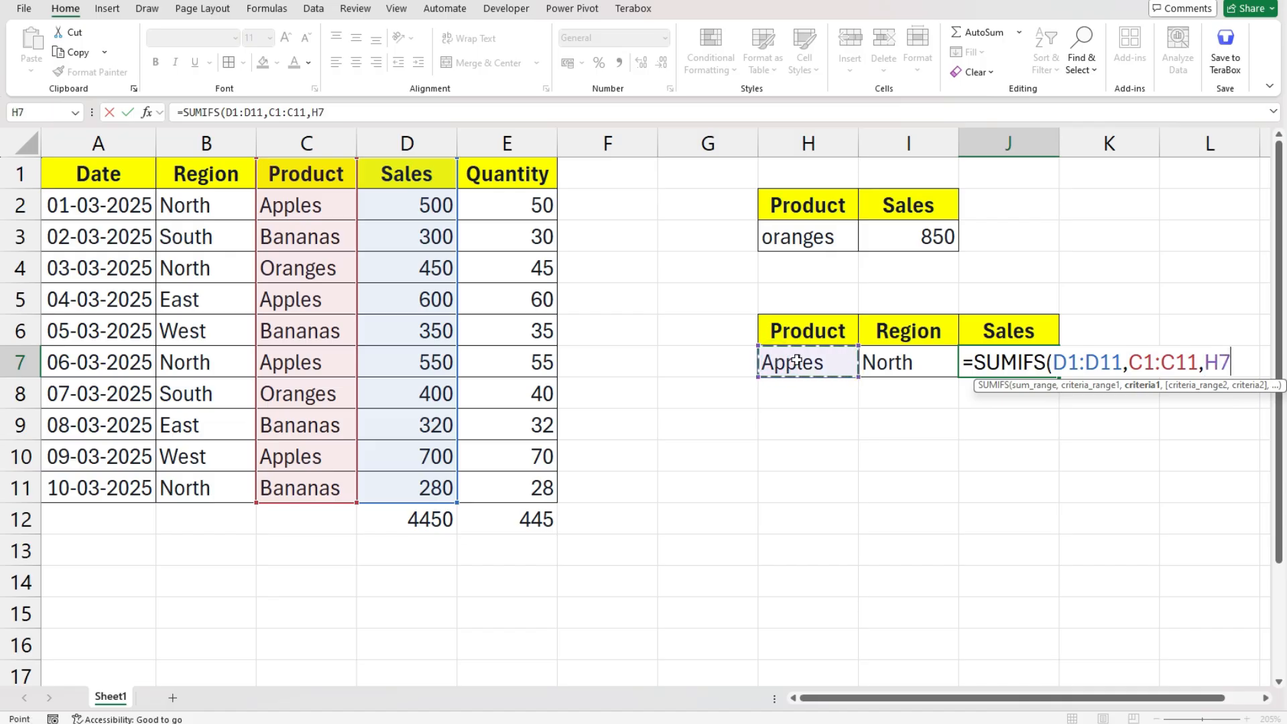
text(,)
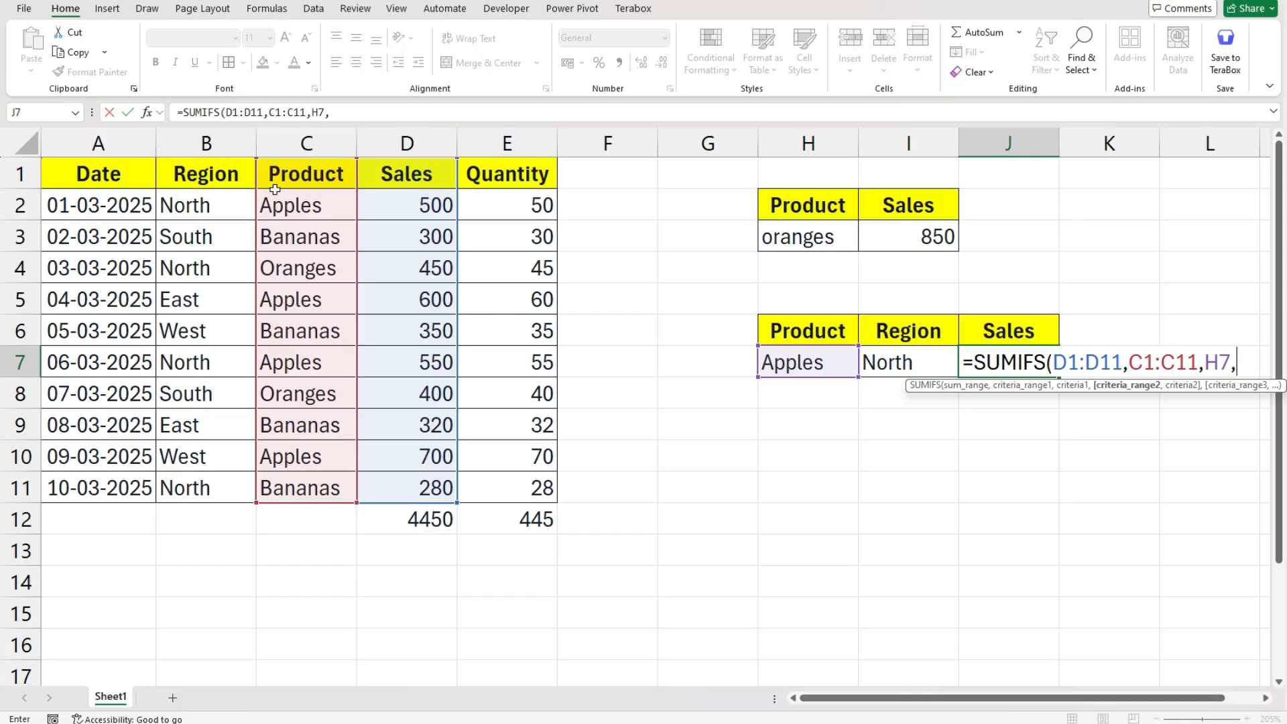
Complete the SUMIFS formula in J7 with second criteria range B1:B11 and the region in I7 as its criterion.
drag(213, 165, 211, 476)
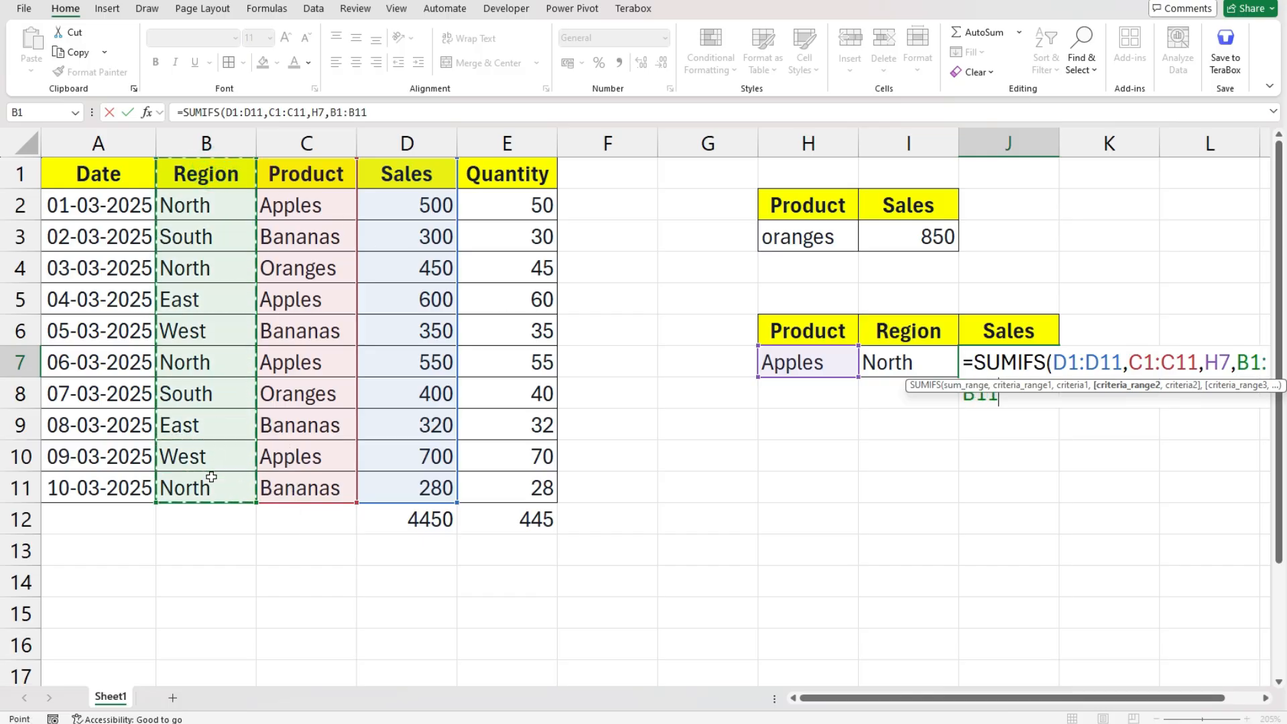
text(,)
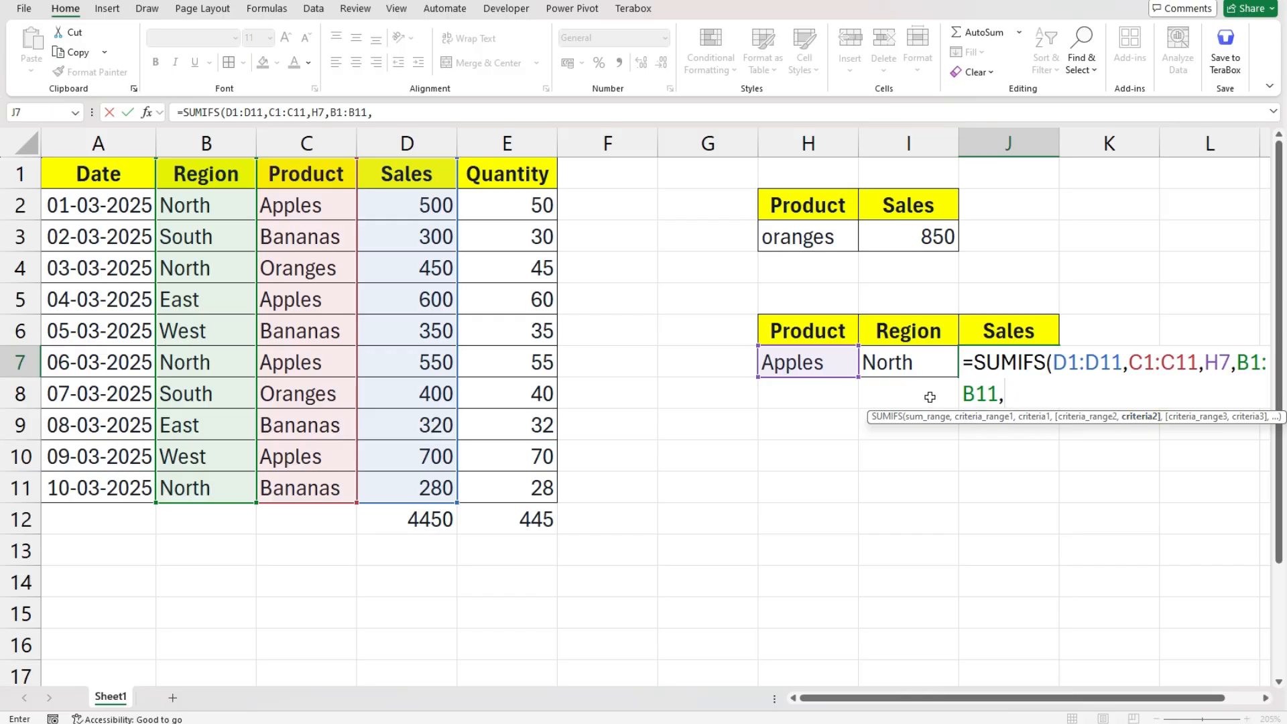
click(902, 362)
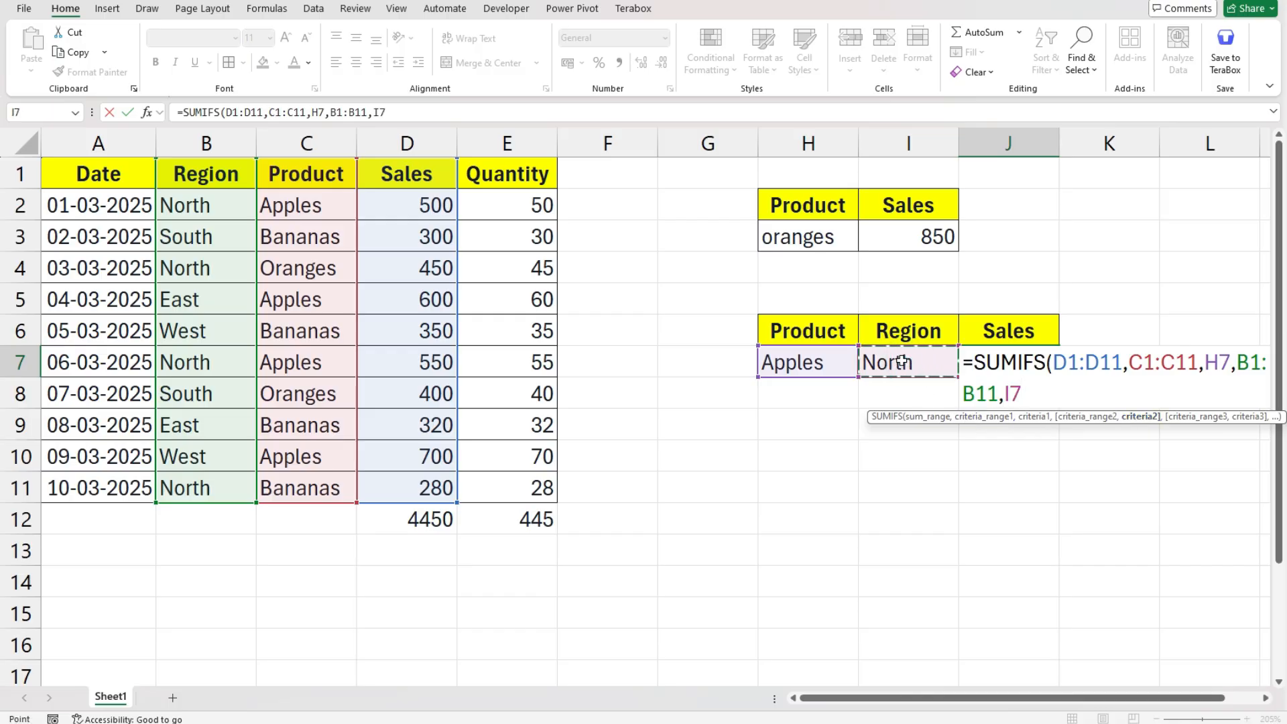
text())
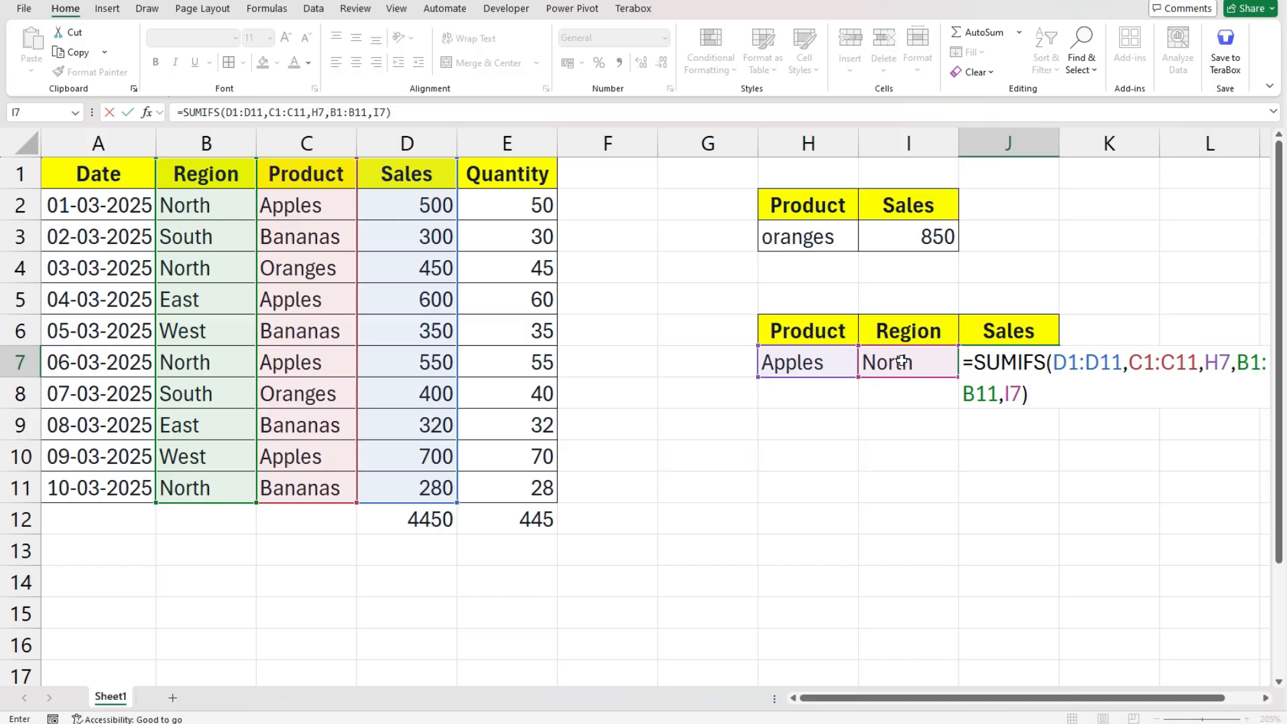
key(Return)
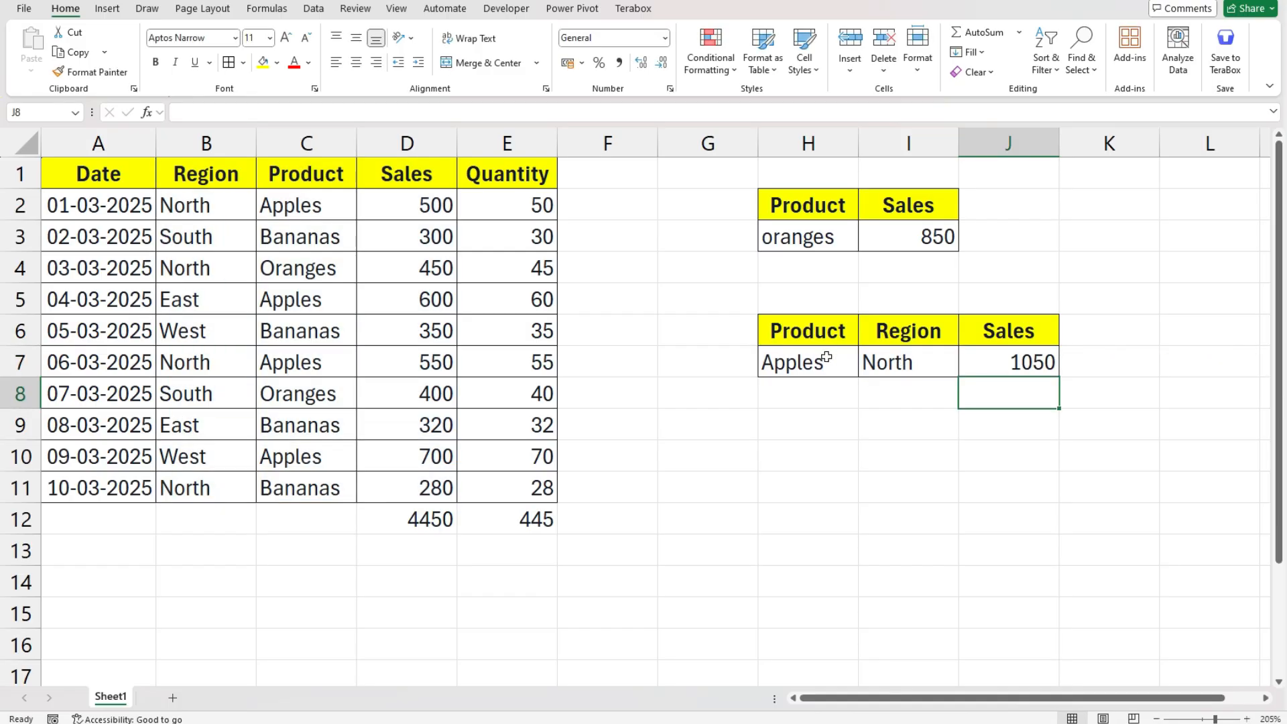
click(994, 361)
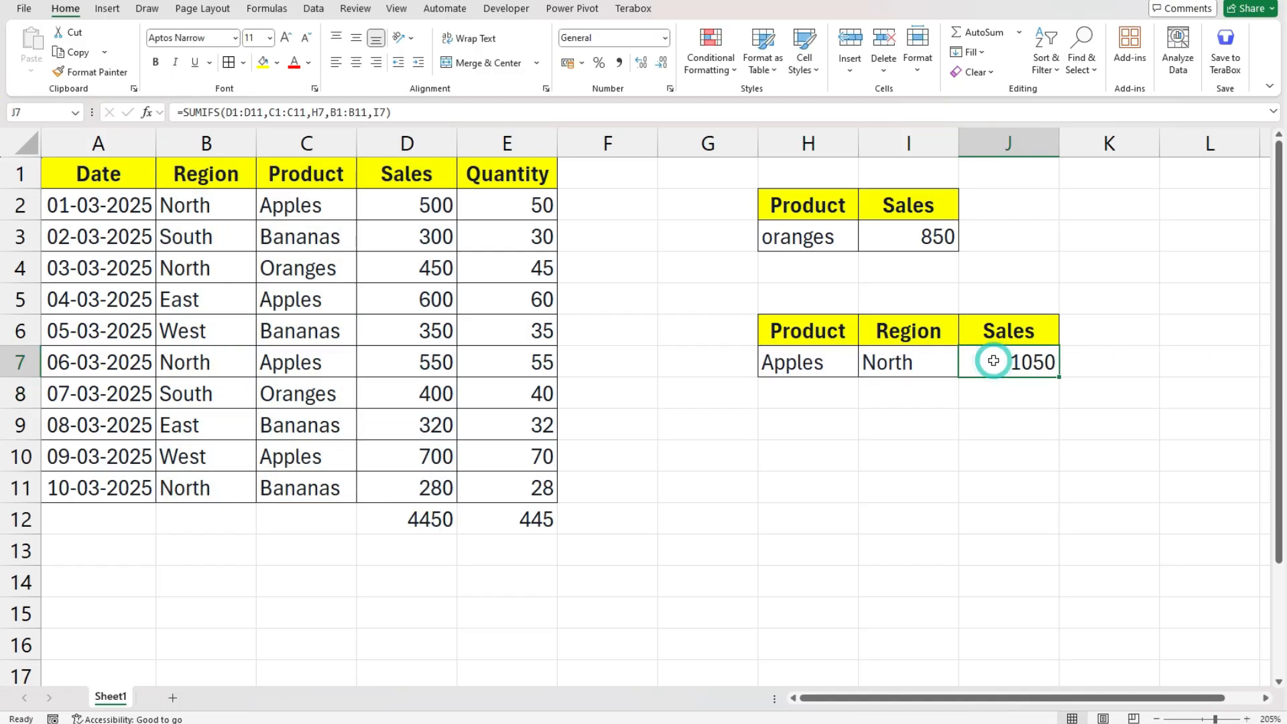
click(804, 244)
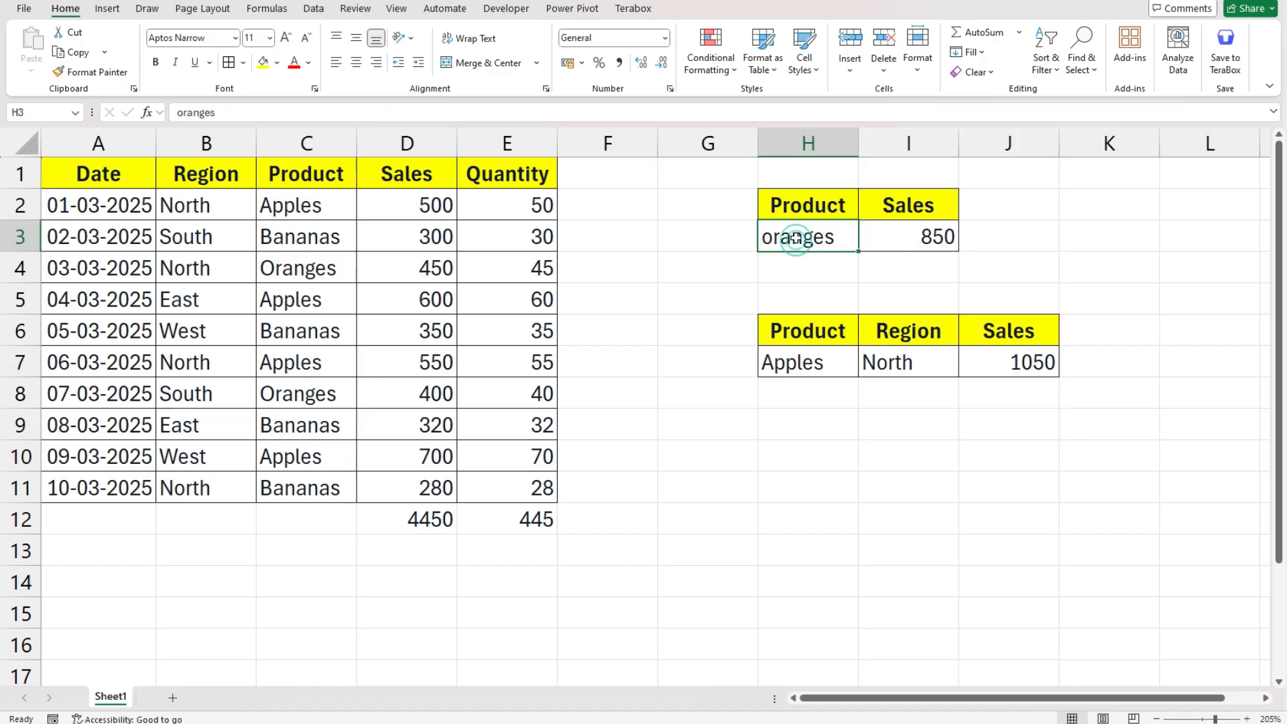
Change the product criterion in H3 to apples.
text(s)
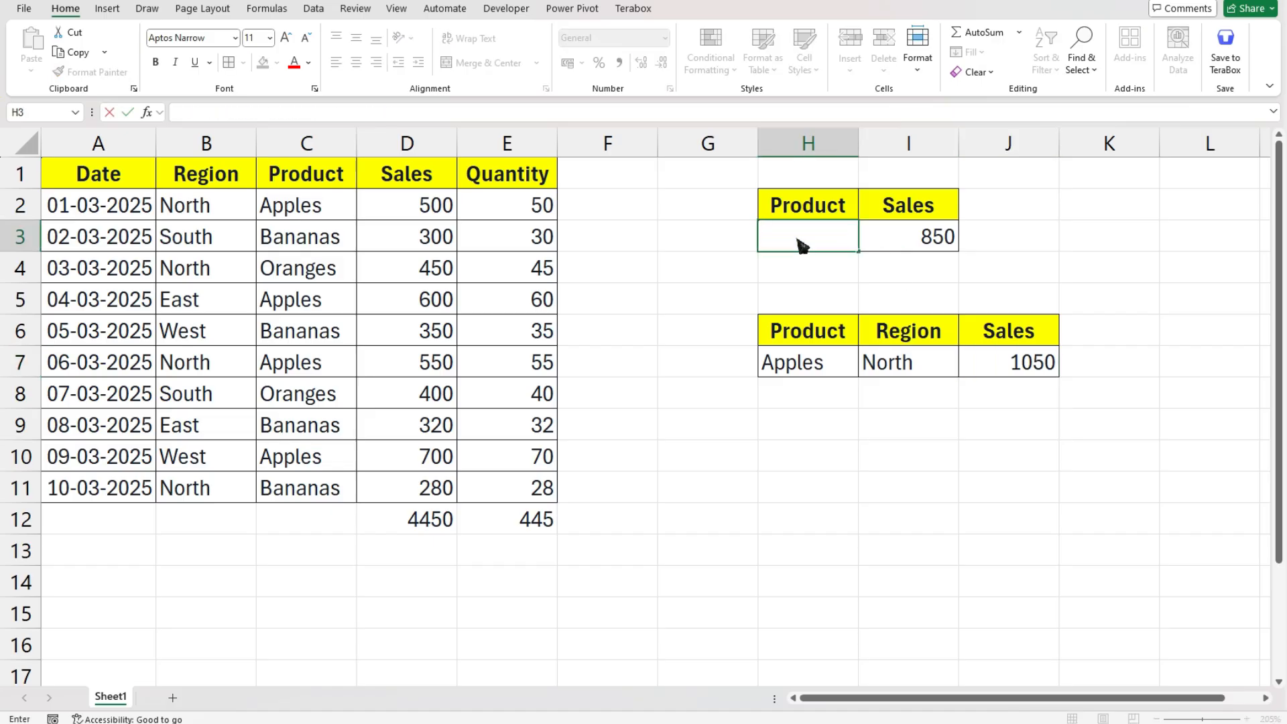
text(apples)
key(Return)
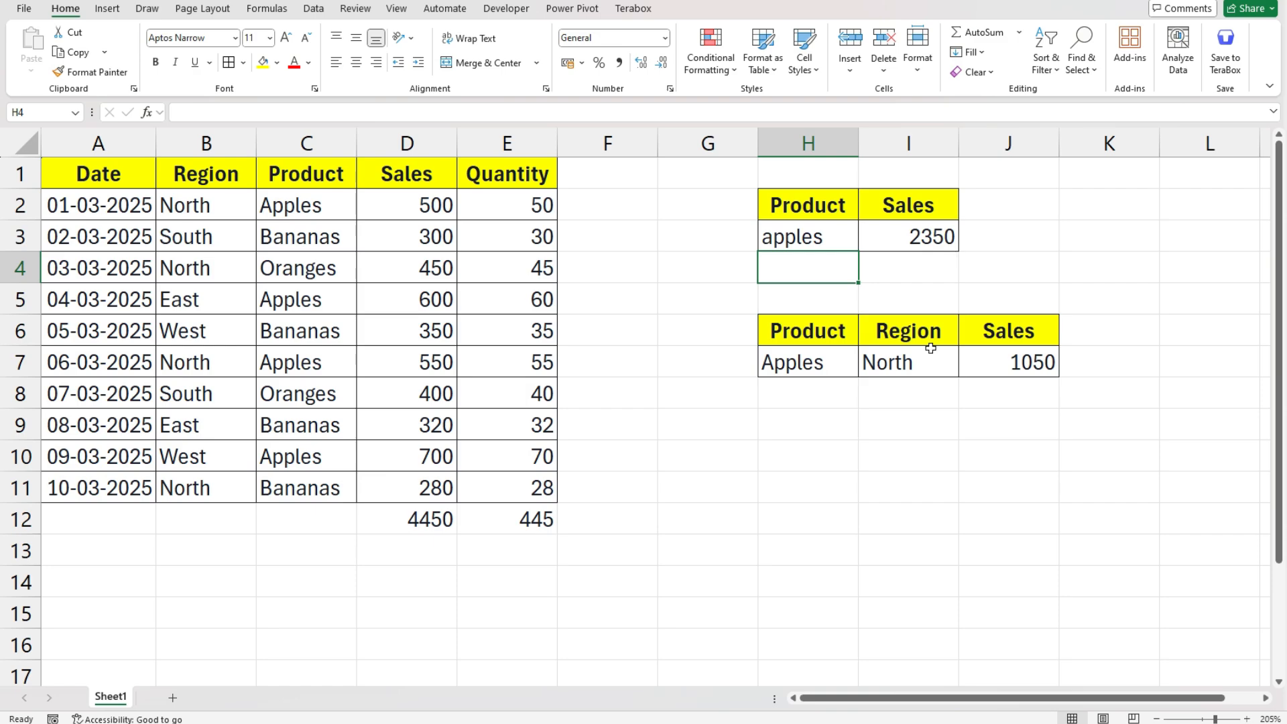
Test the SUMIFS formula in J7 by re-entering North in I7 with a trailing space, and remove that space again.
click(838, 364)
click(1023, 364)
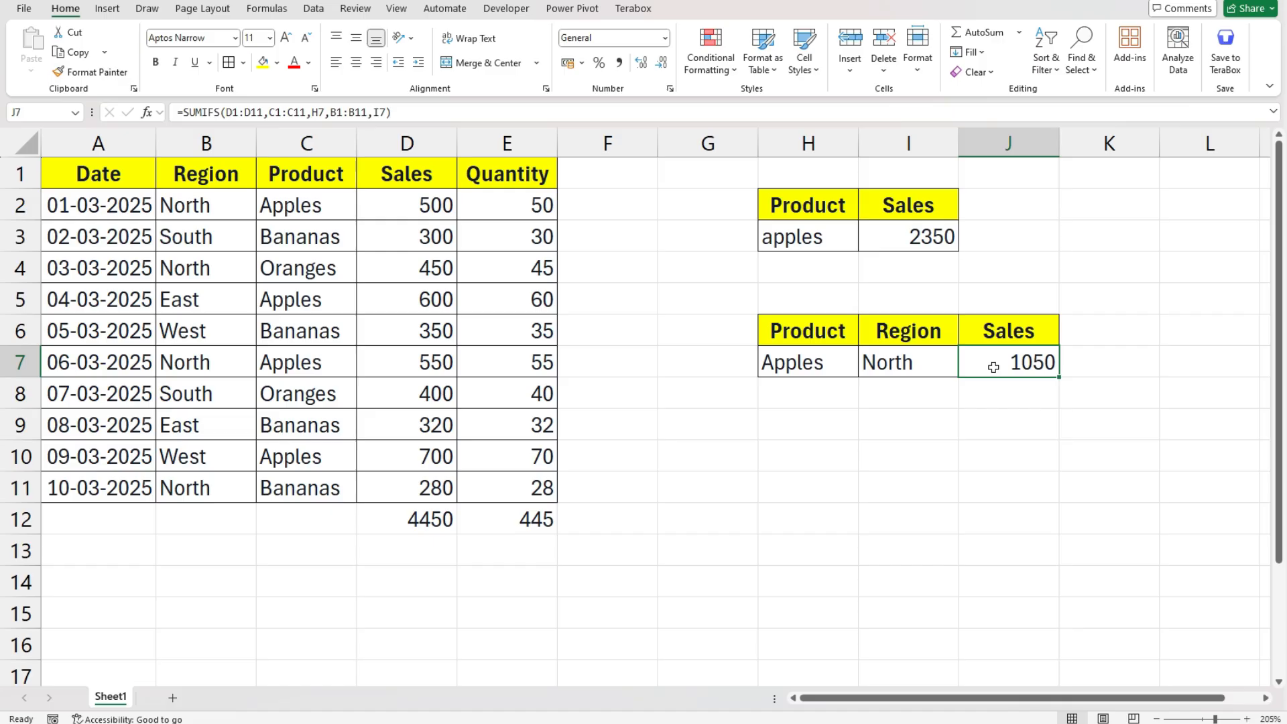
click(935, 365)
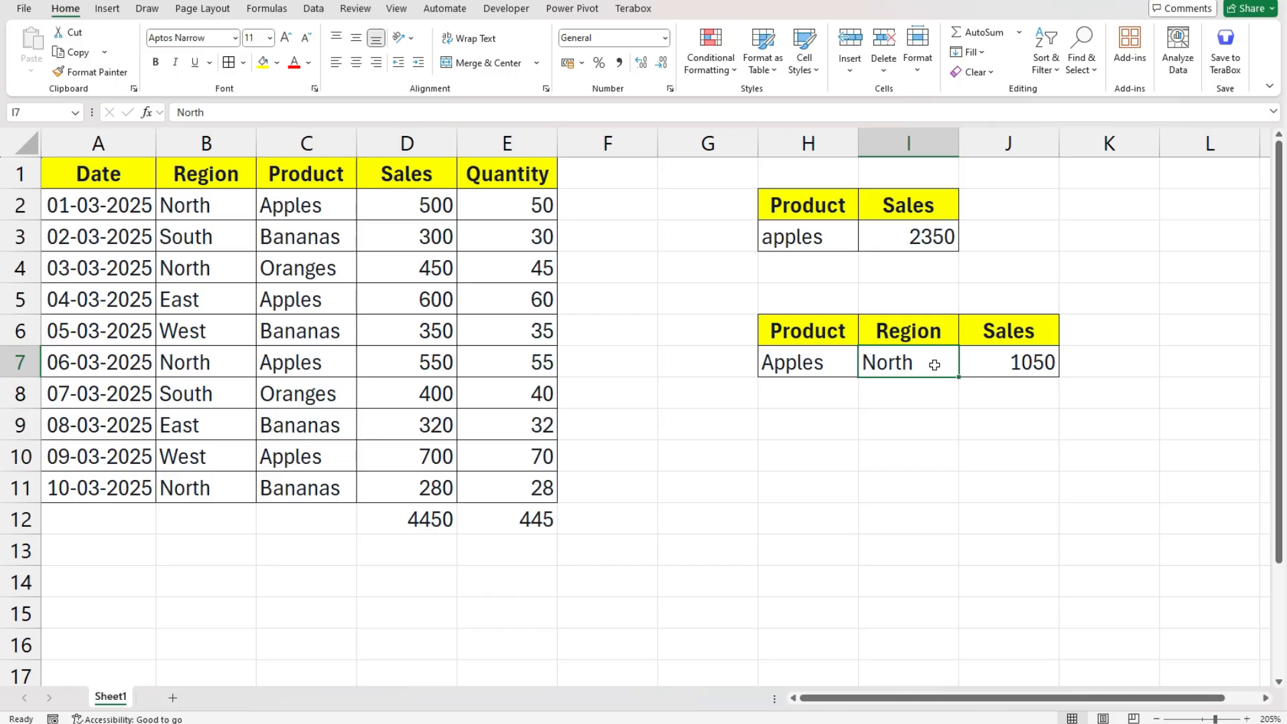
text(No)
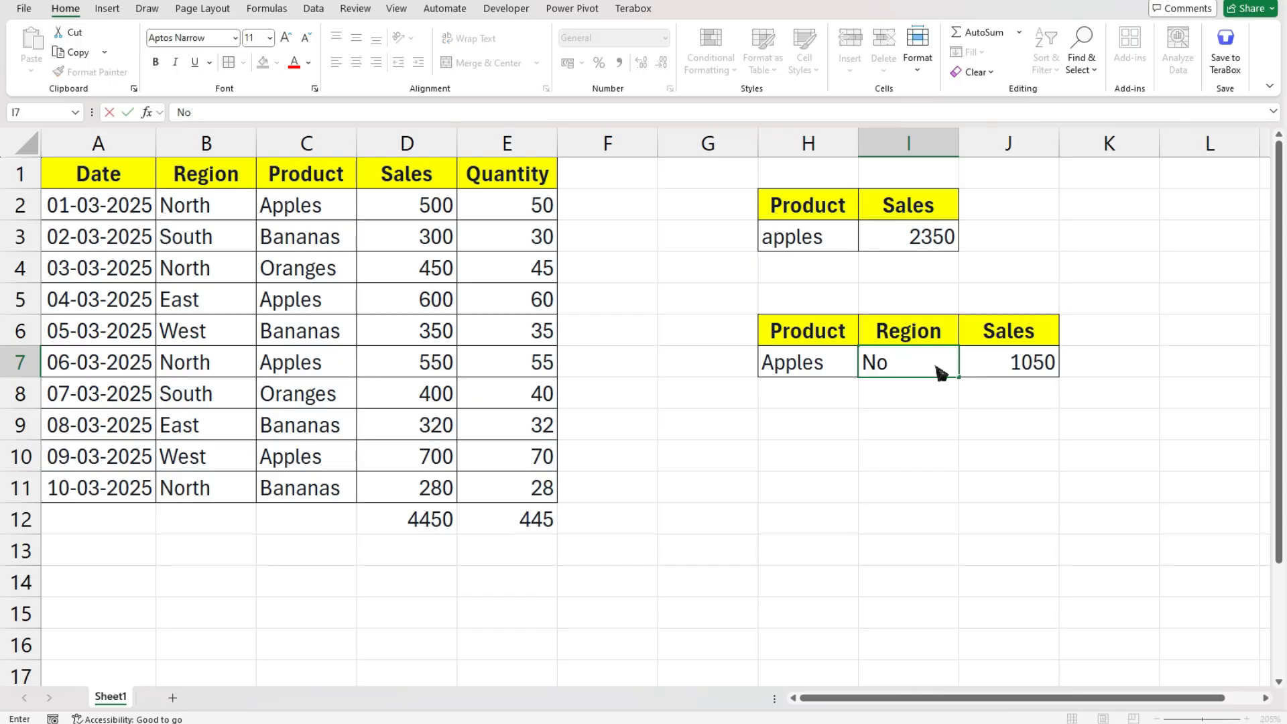
text(rth)
key(Return)
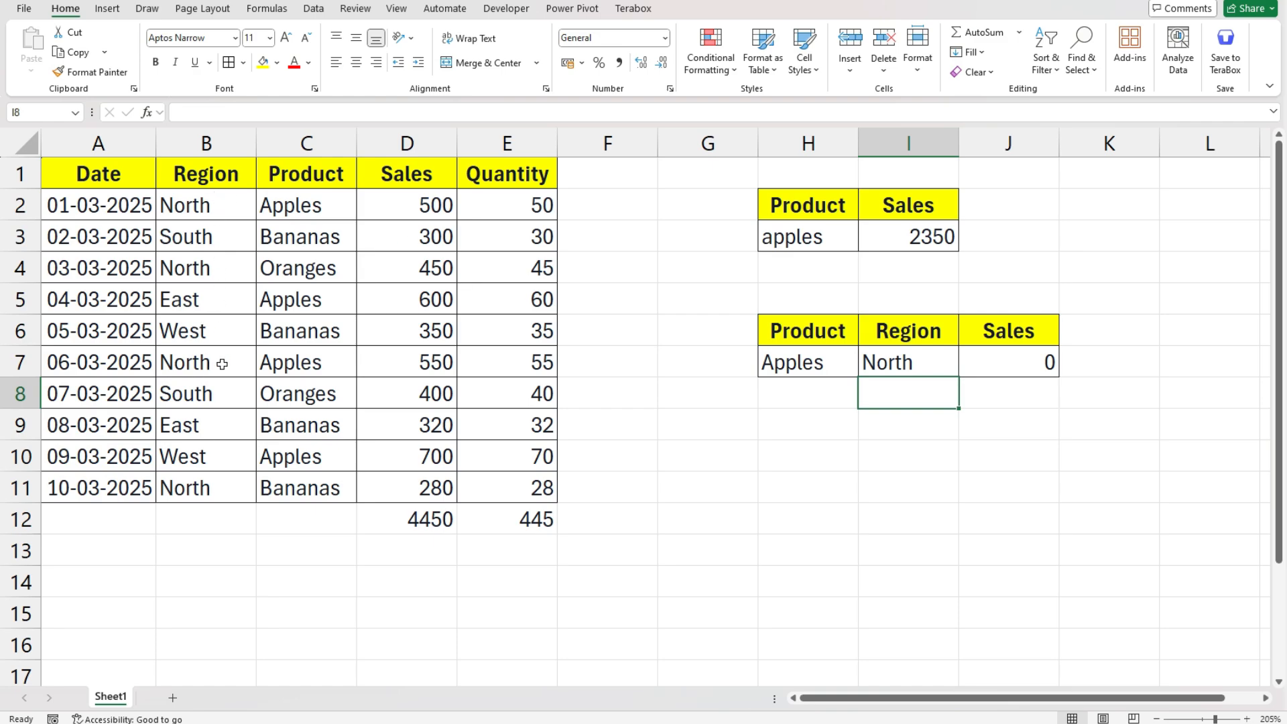
double_click(938, 369)
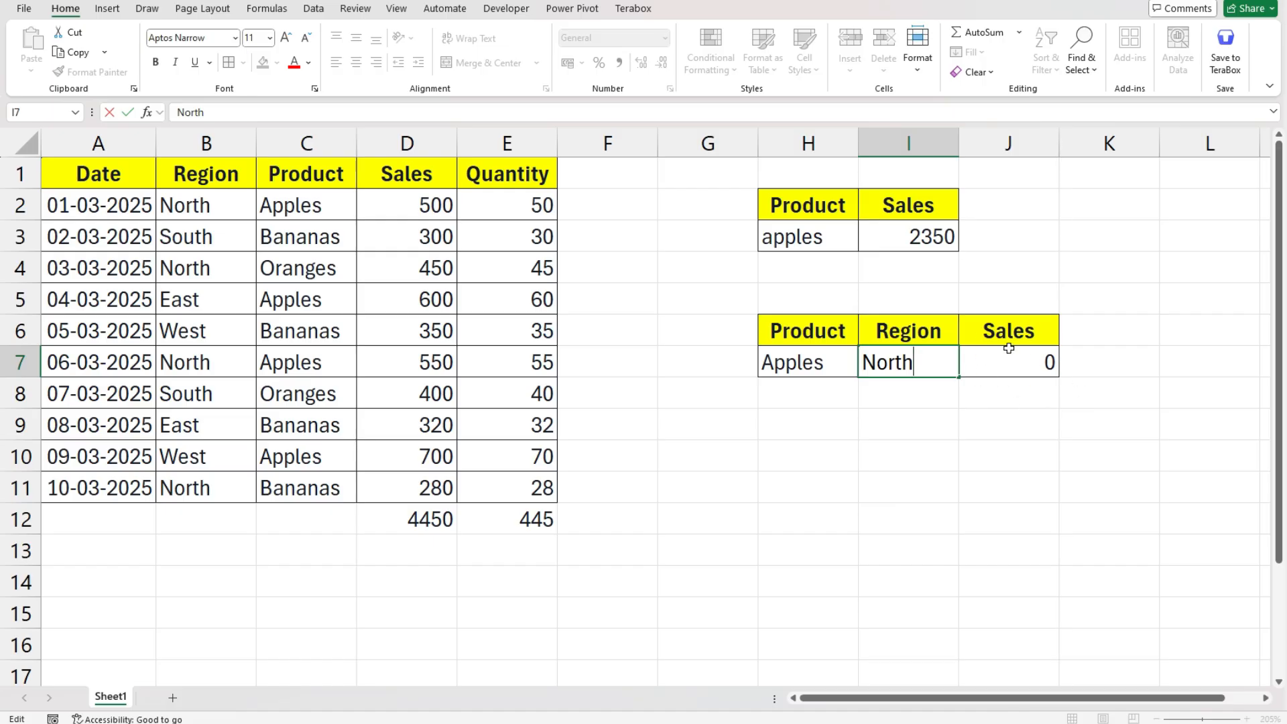
key(Return)
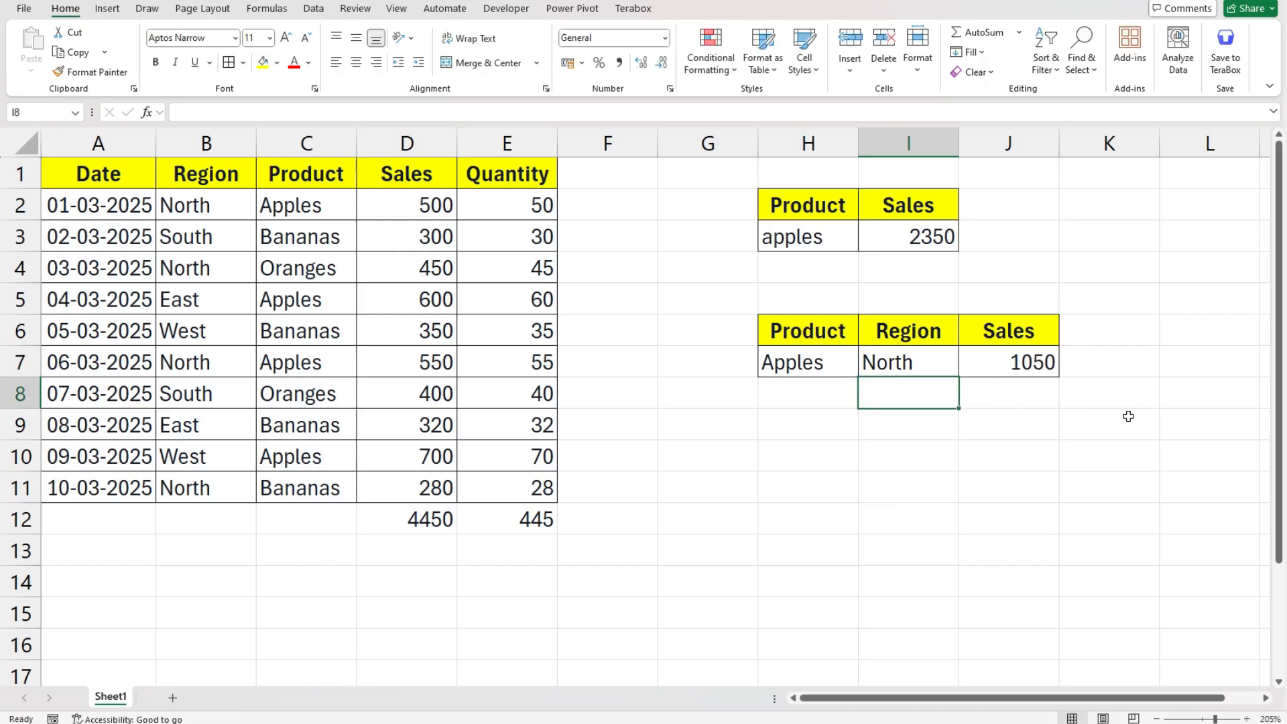
Try the singular product name Apple as the criterion in H7 to test the SUMIFS match.
click(804, 365)
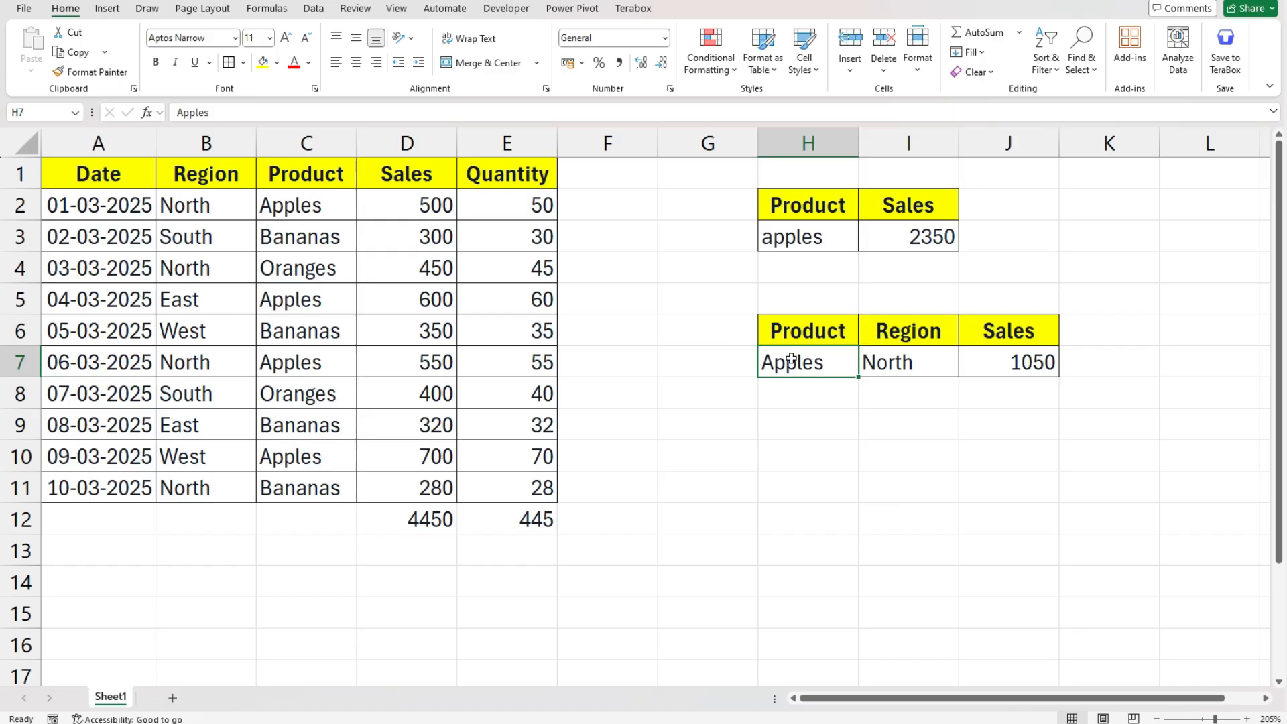
text(Apple)
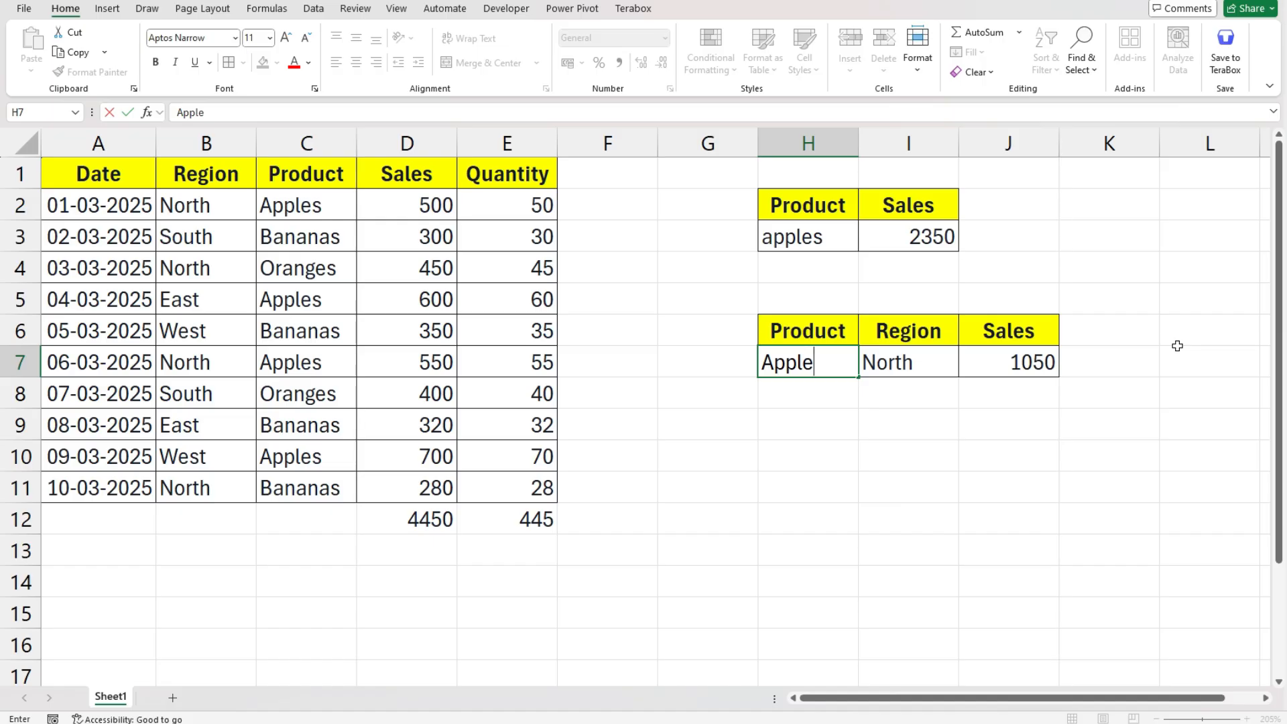
key(Return)
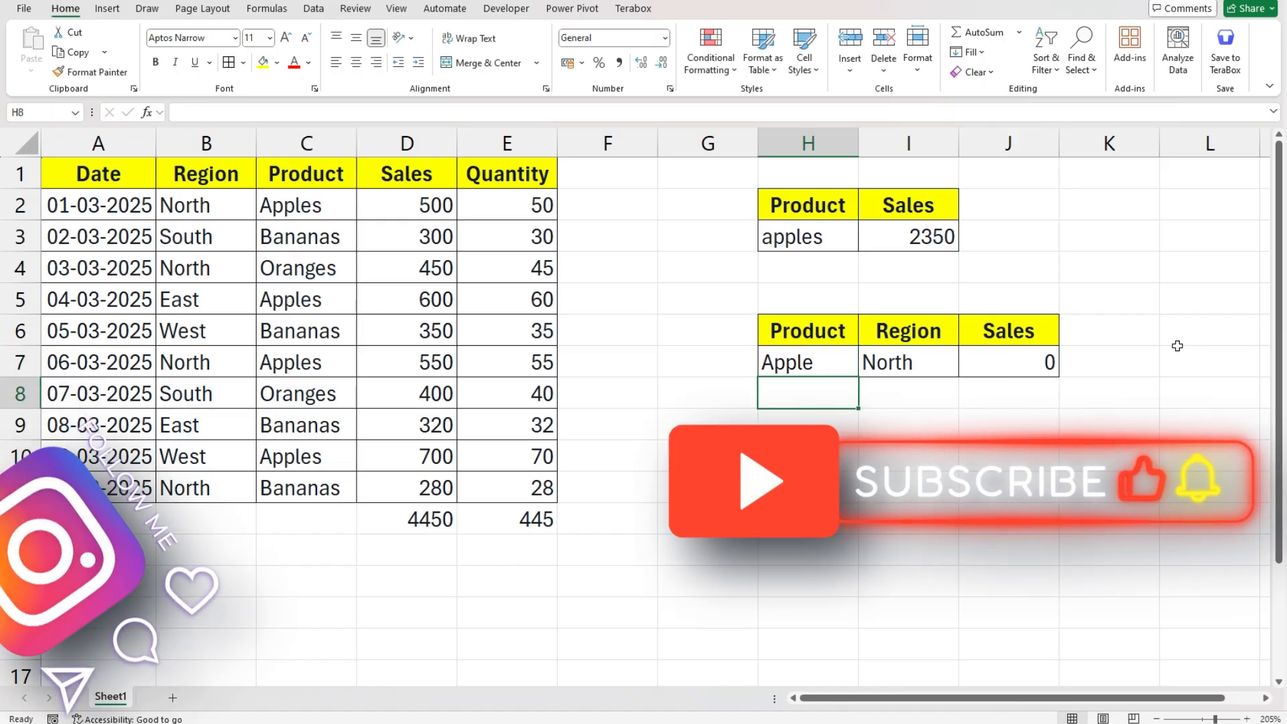
Set the product criterion in H7 to Apples so it matches the name in the Product column.
key(Up)
text(Ap)
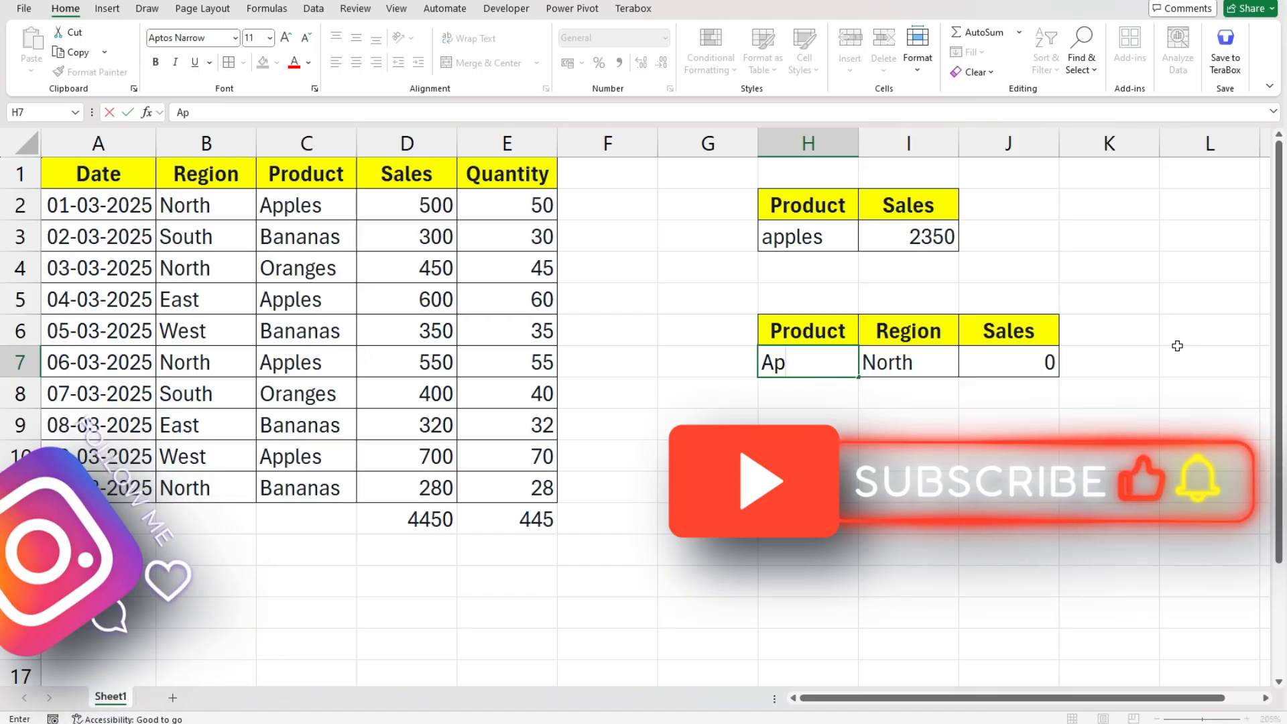
text(ples)
key(Return)
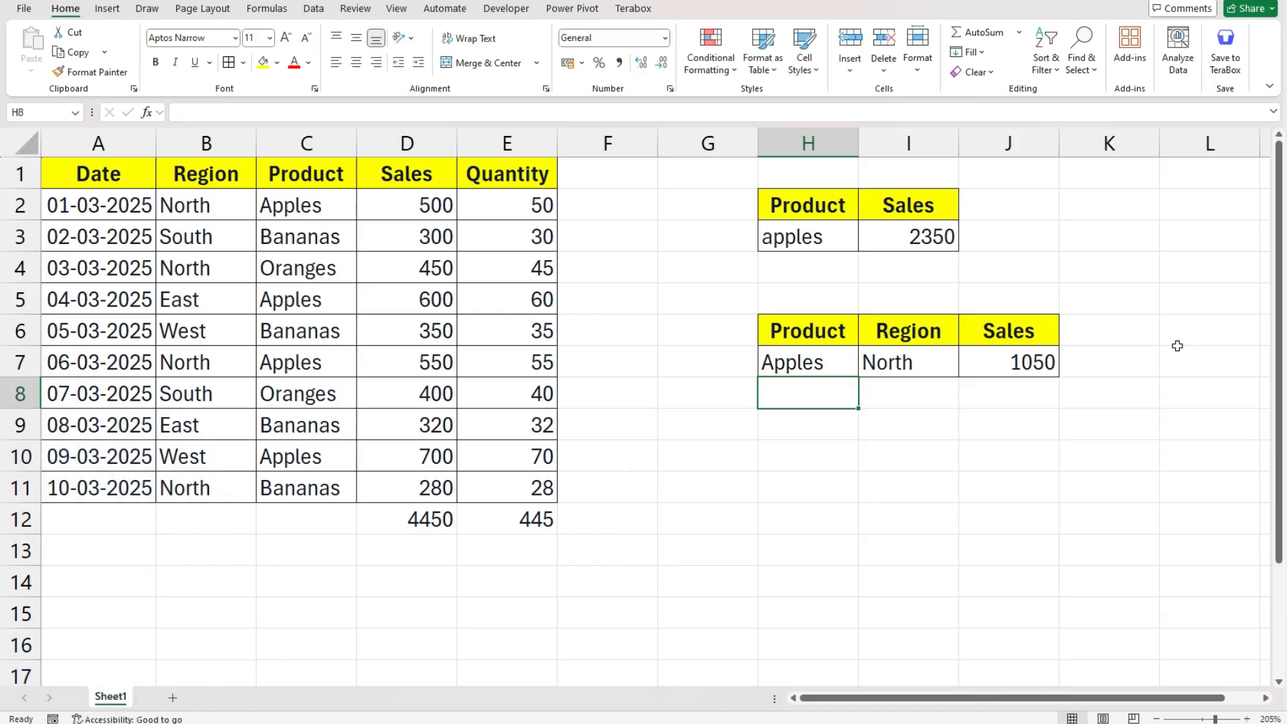